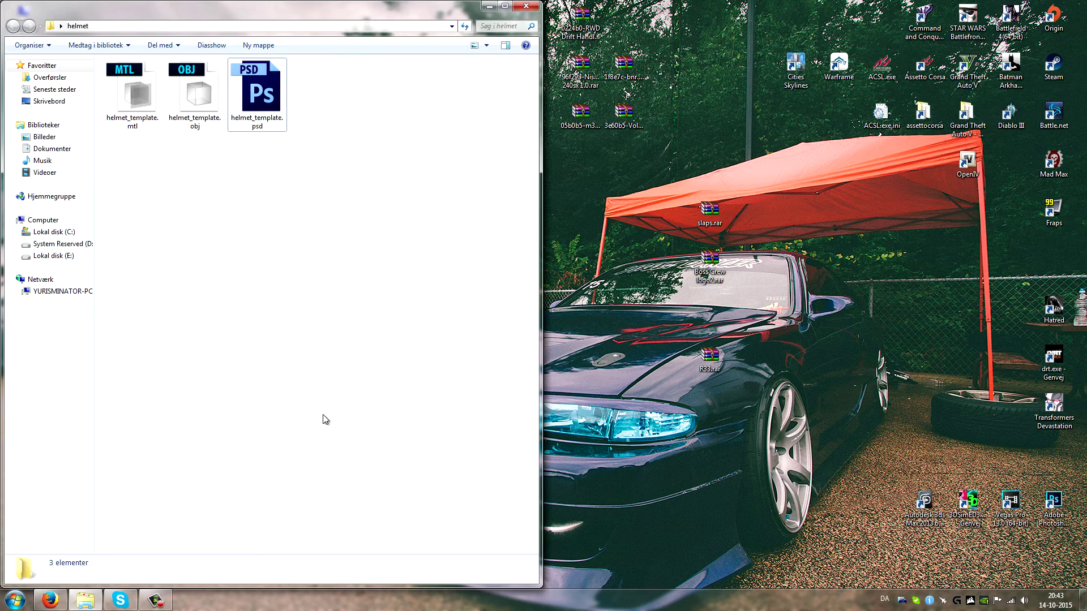
# Step: Select the Adobe Photoshop CC 2015 desktop shortcut in Windows Explorer
pyautogui.click(1055, 506)
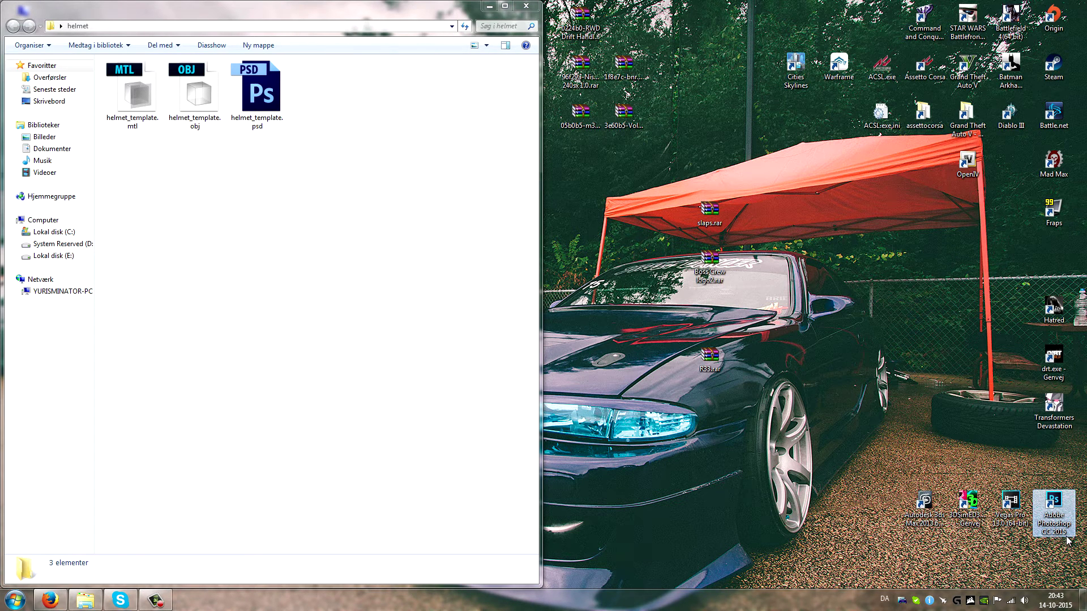
# Step: Launch Photoshop CC 2015, then bring up File > Open and cancel it
pyautogui.doubleClick(1069, 509)
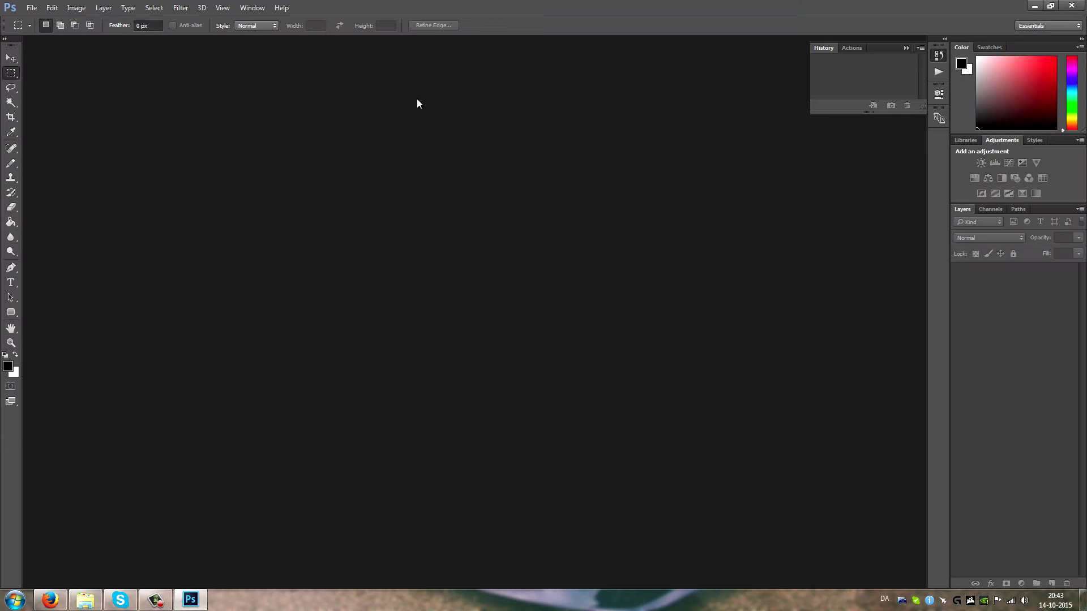
pyautogui.click(33, 7)
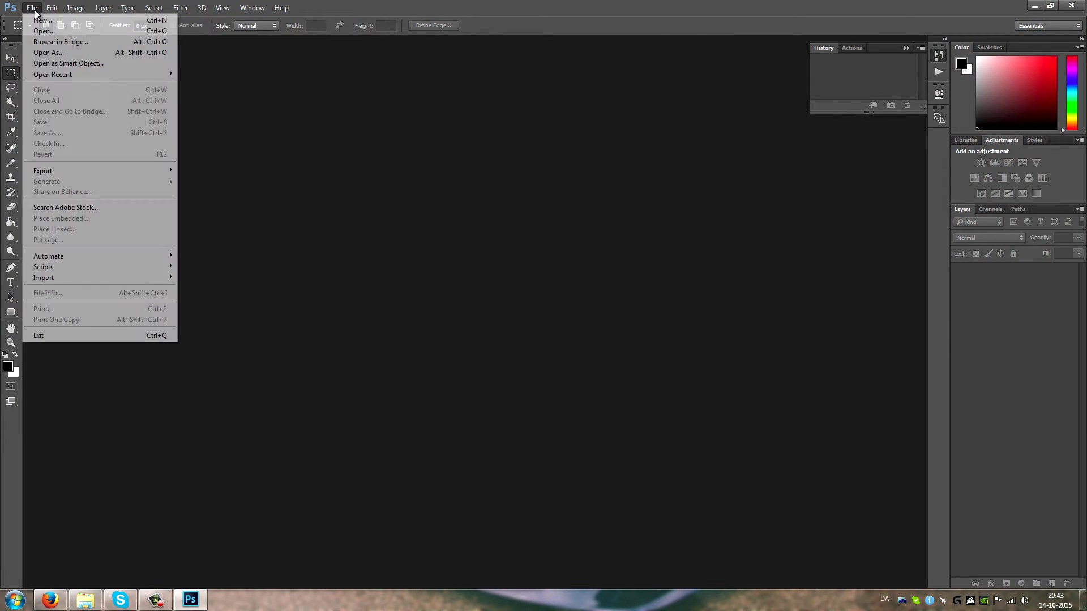
pyautogui.click(35, 32)
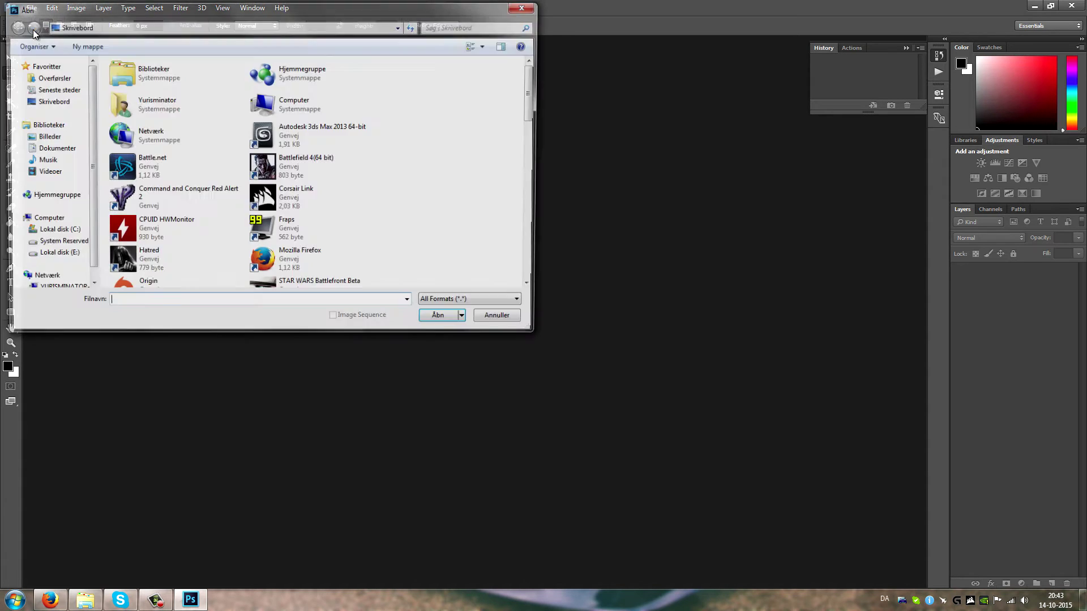
pyautogui.moveTo(799, 180); pyautogui.dragTo(820, 233)
pyautogui.press('Escape')
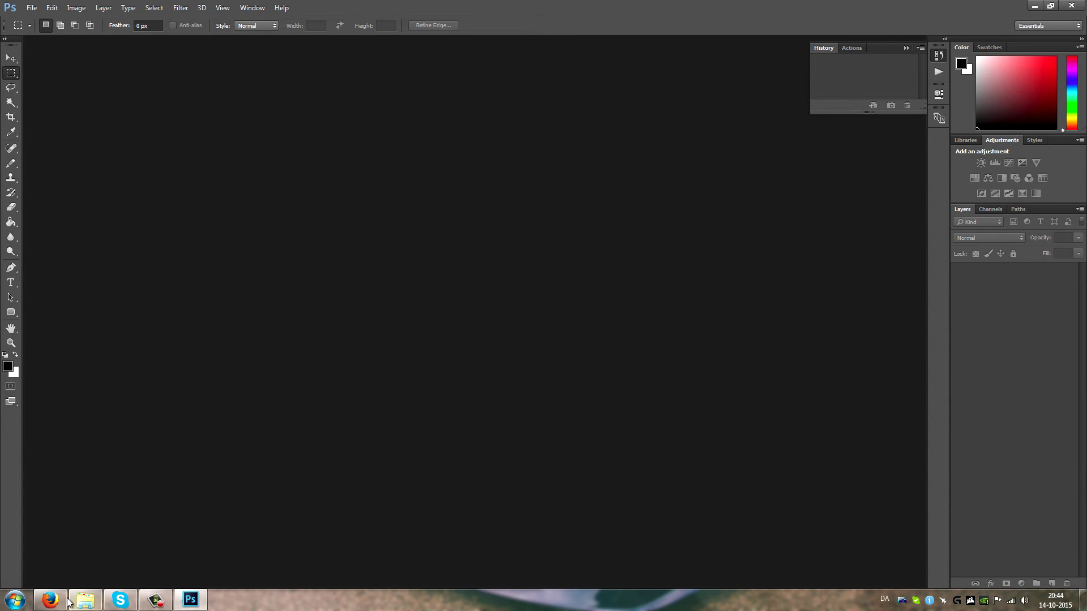
# Step: Open helmet_template.obj from the helmet folder with Open with > Adobe Photoshop CC 2015
pyautogui.click(85, 600)
pyautogui.click(205, 85)
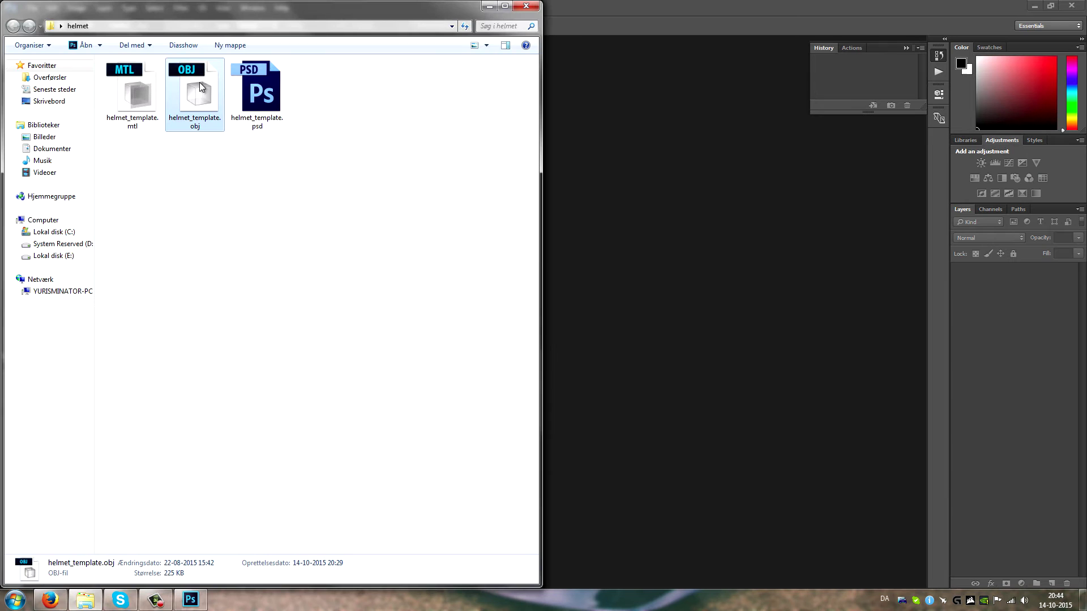
pyautogui.rightClick(194, 86)
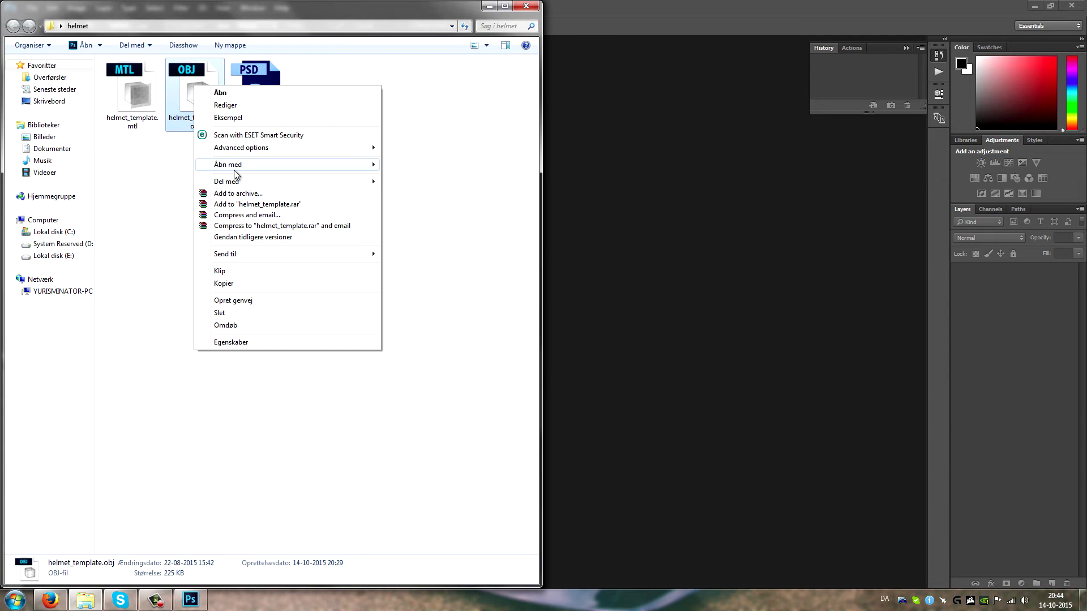
pyautogui.moveTo(306, 164)
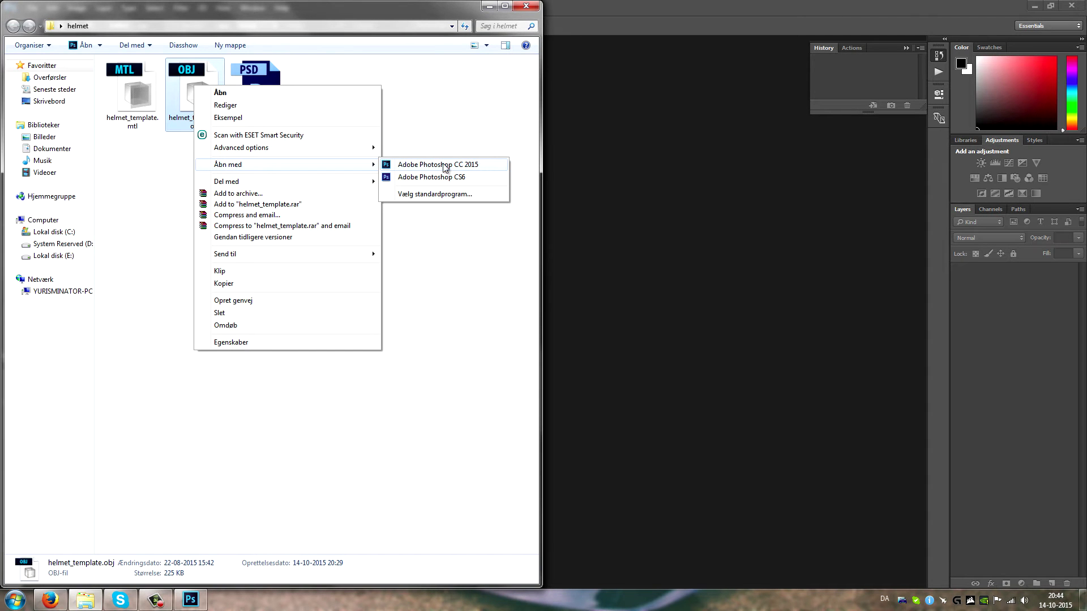
pyautogui.click(467, 166)
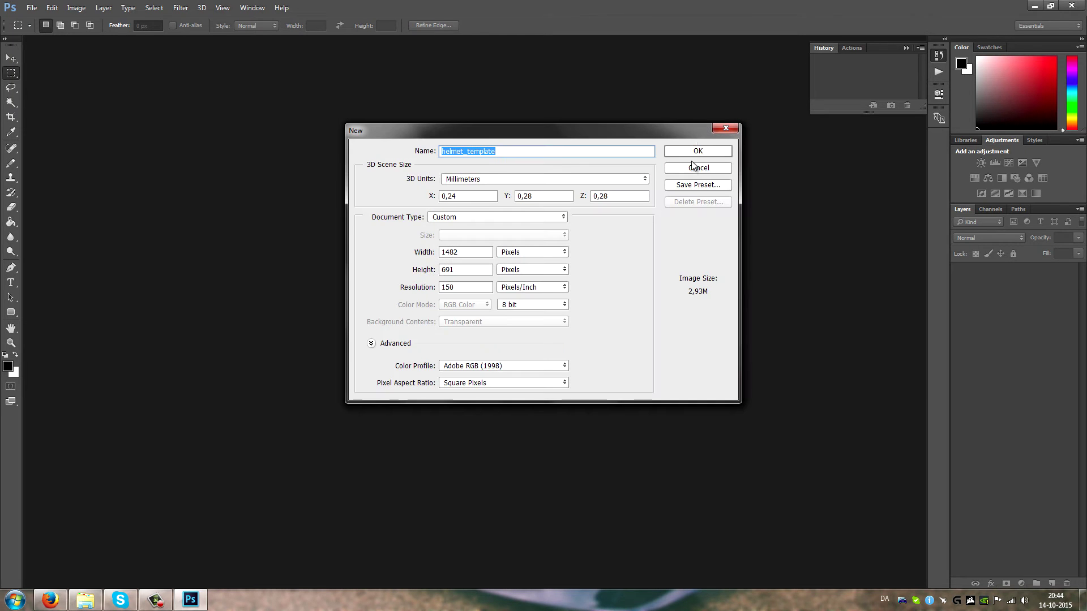
# Step: Accept the New 3D scene settings, discard the embedded profile, and leave the OBJ unmanaged
pyautogui.click(715, 153)
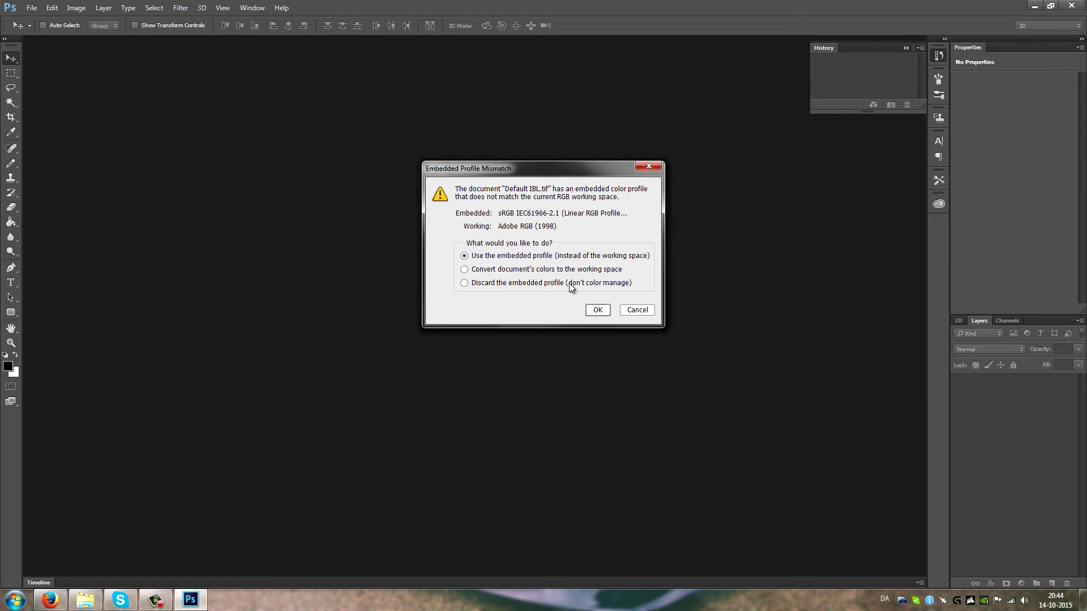
pyautogui.click(597, 310)
pyautogui.press('i')
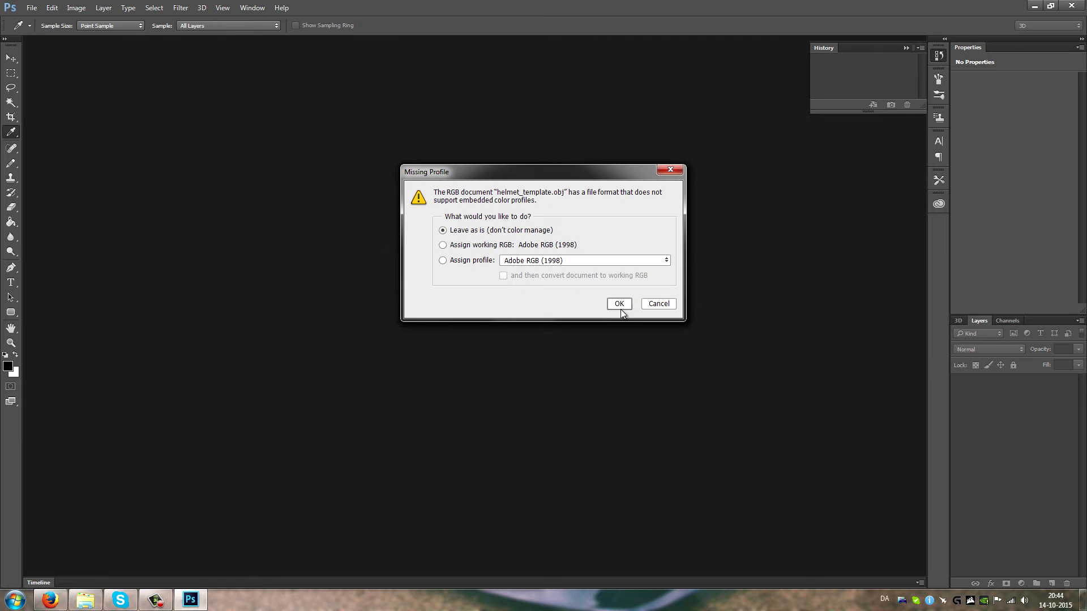
pyautogui.click(619, 305)
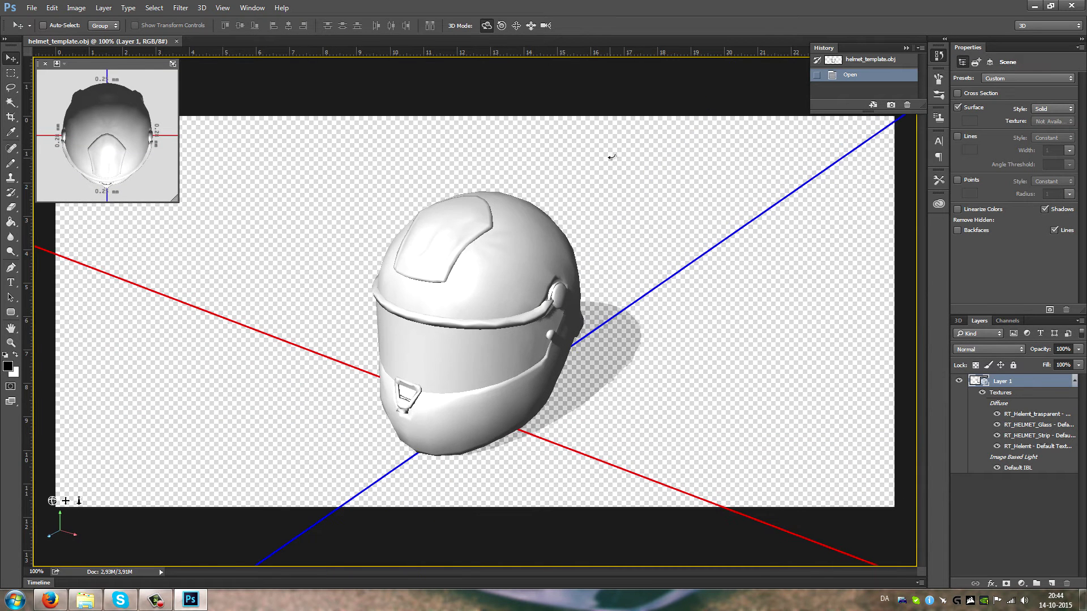
# Step: Orbit the helmet to a three-quarter front-left view and select one of its meshes
pyautogui.moveTo(607, 157); pyautogui.dragTo(589, 171)
pyautogui.click(432, 235)
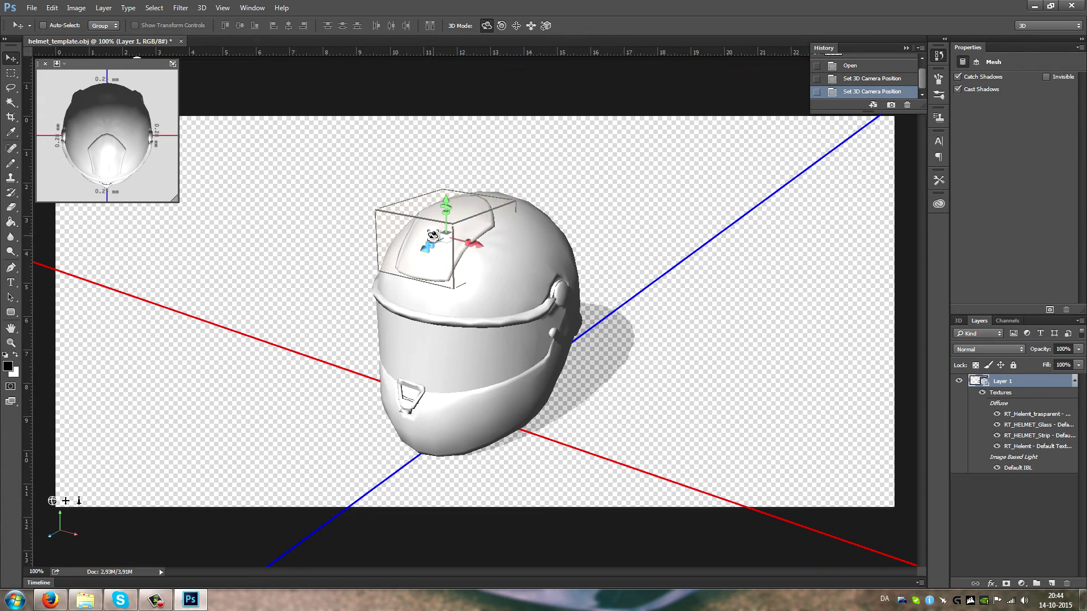
# Step: Close the OBJ document unsaved, open helmet_template.psd without colour management, and orbit to a side view
pyautogui.click(181, 42)
pyautogui.click(545, 227)
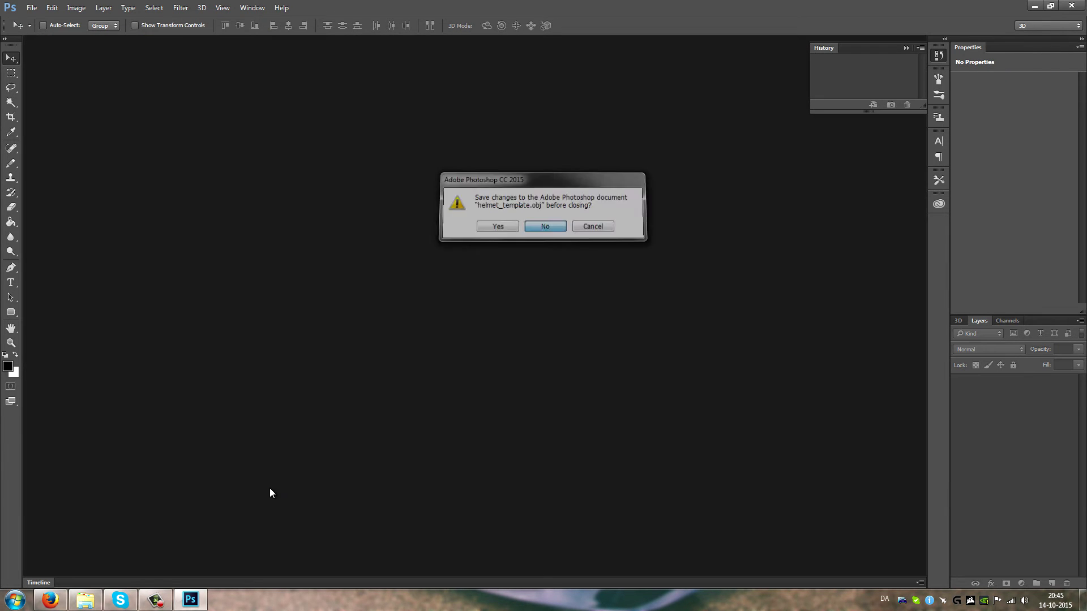
pyautogui.click(98, 598)
pyautogui.doubleClick(273, 81)
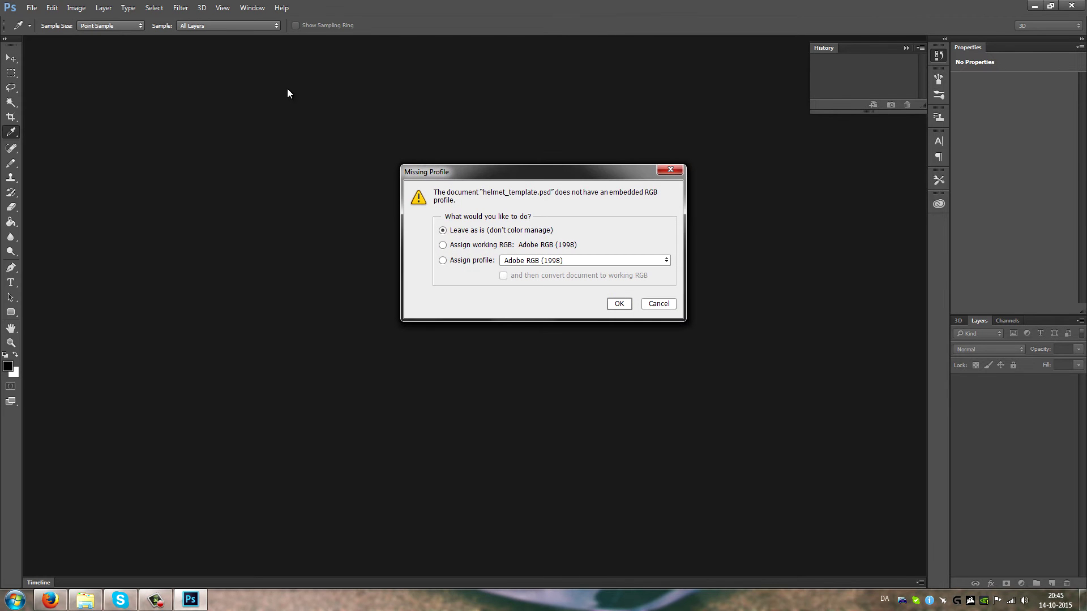
pyautogui.click(623, 305)
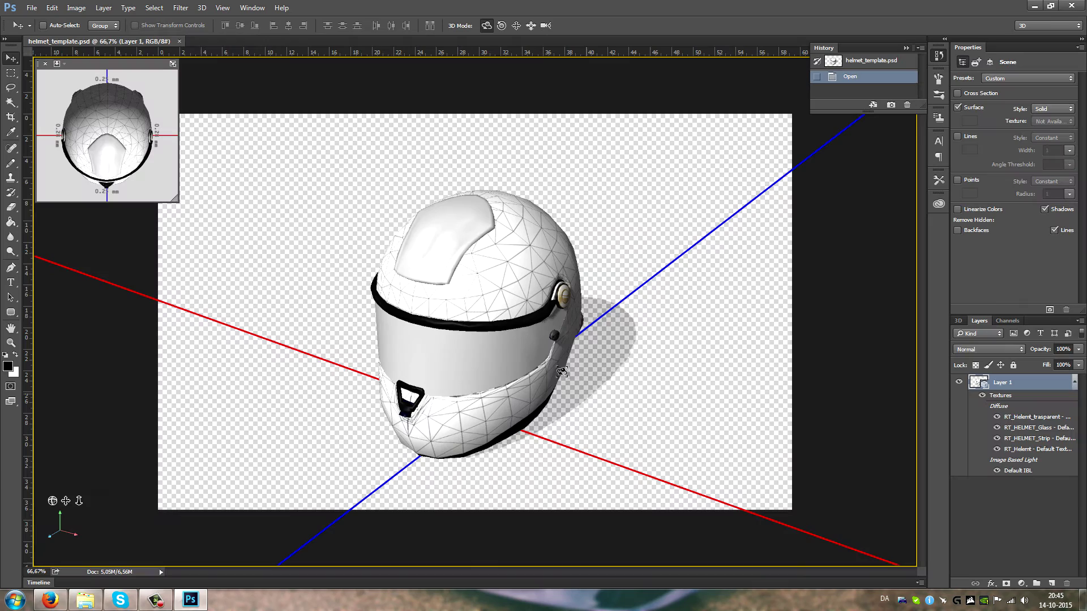
pyautogui.moveTo(626, 160); pyautogui.dragTo(603, 166)
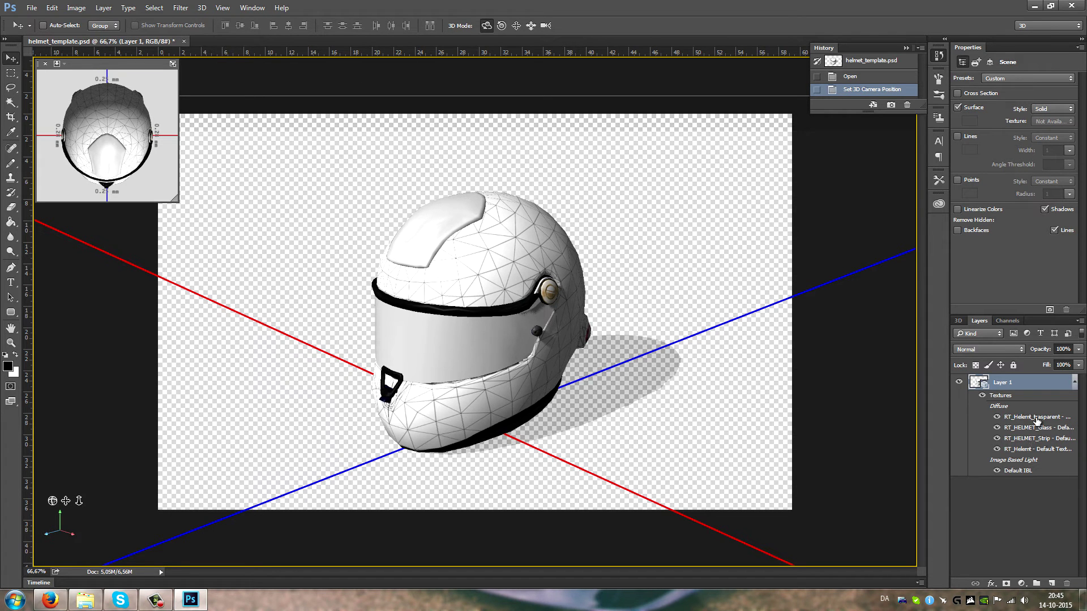
# Step: Hide the helmet's top vent, visor glass and DRIVER_HELMET_GLASS_SUB0 visor strip meshes
pyautogui.click(420, 233)
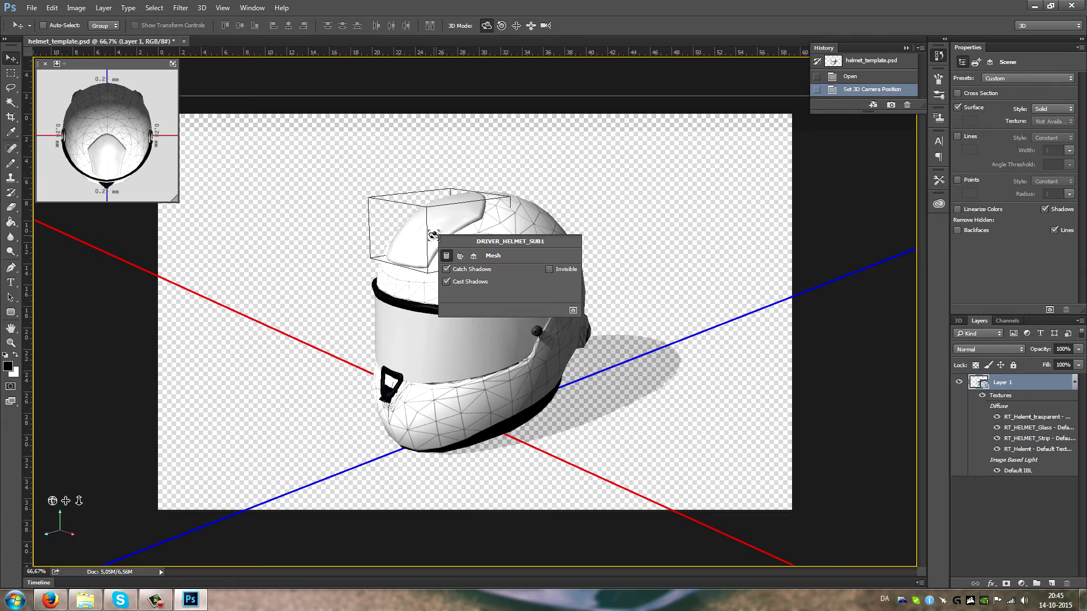
pyautogui.click(548, 270)
pyautogui.click(396, 164)
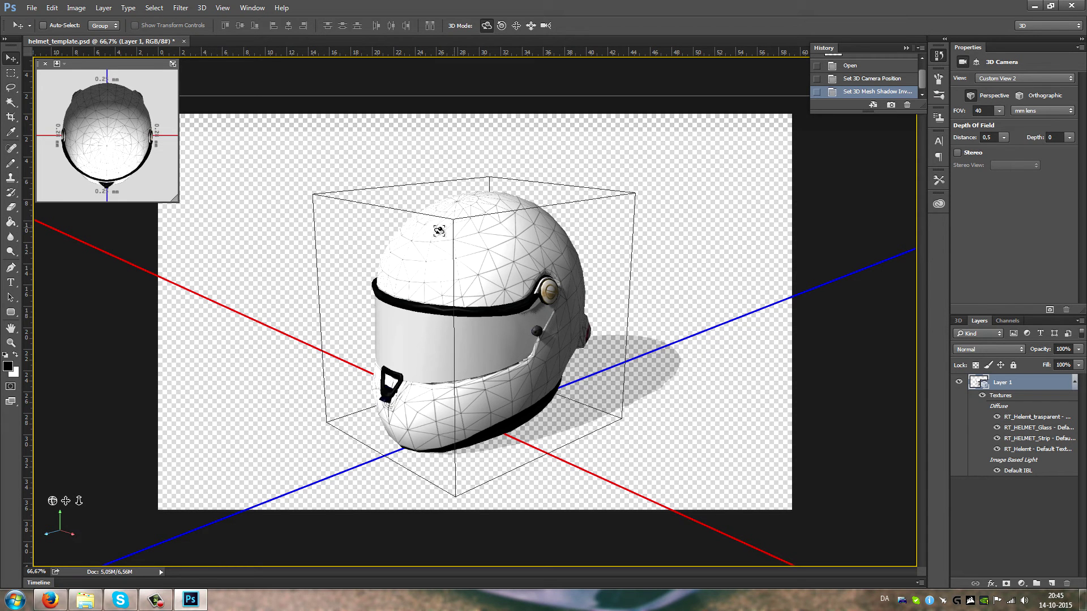
pyautogui.rightClick(440, 336)
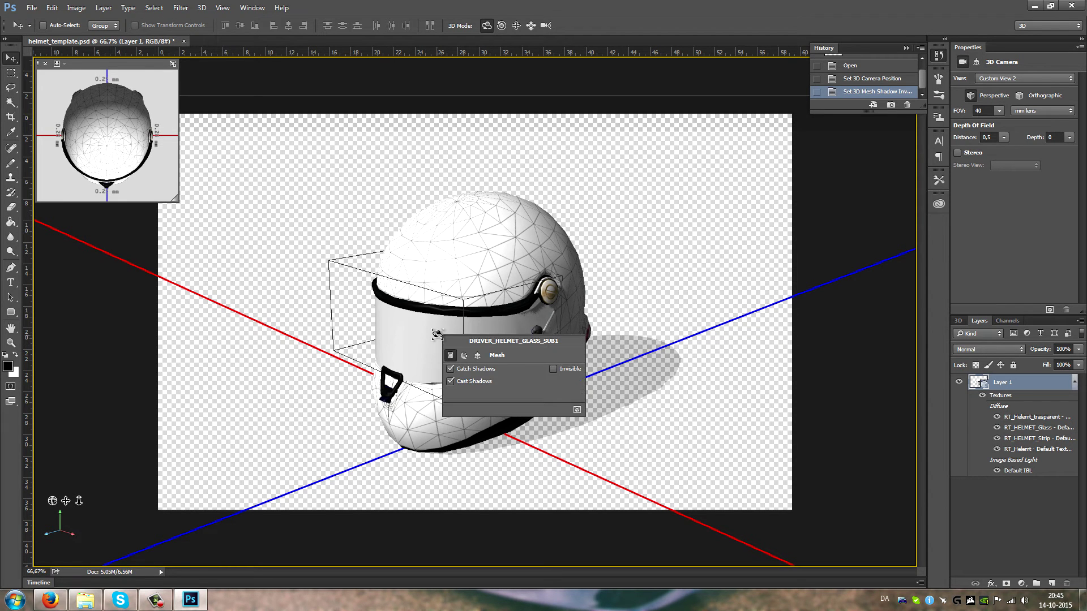
pyautogui.click(554, 369)
pyautogui.click(439, 322)
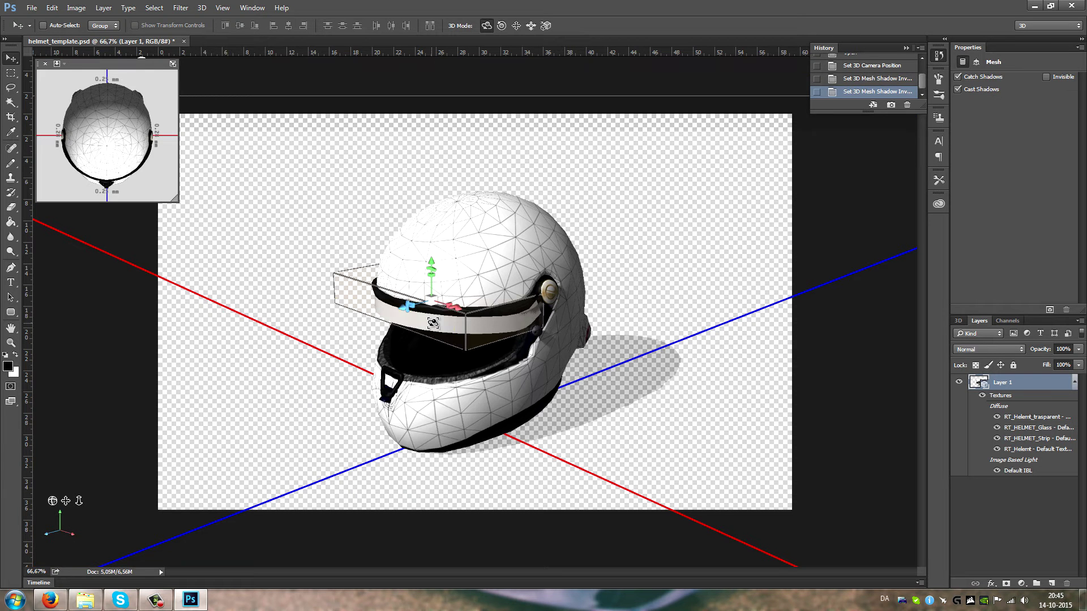
pyautogui.rightClick(439, 323)
pyautogui.click(553, 357)
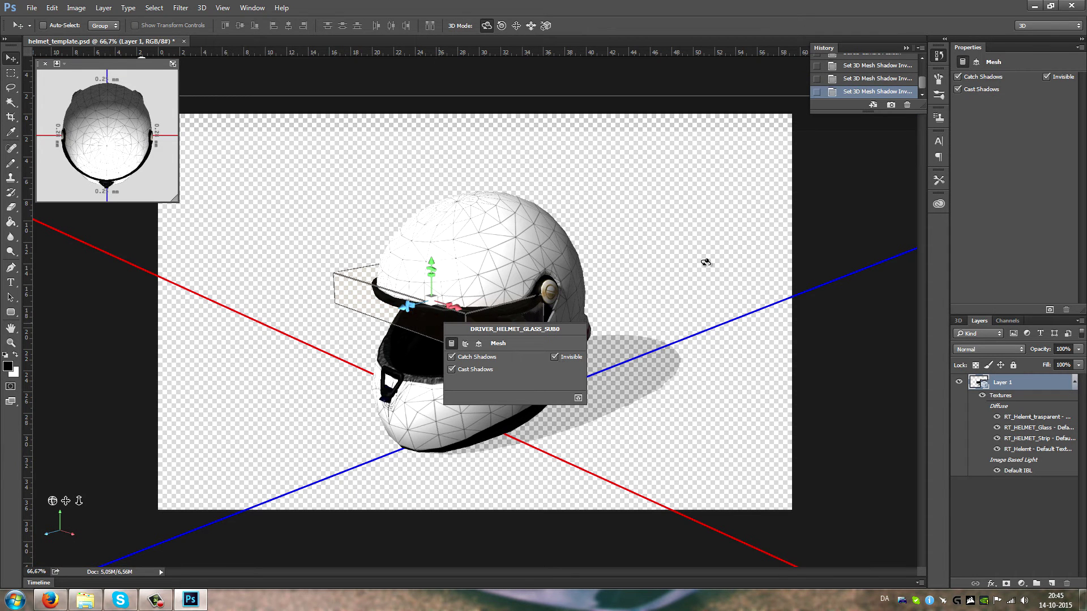
# Step: Orbit the camera around the helmet, settling on a front-left three-quarter view
pyautogui.moveTo(704, 259); pyautogui.dragTo(674, 339)
pyautogui.click(462, 312)
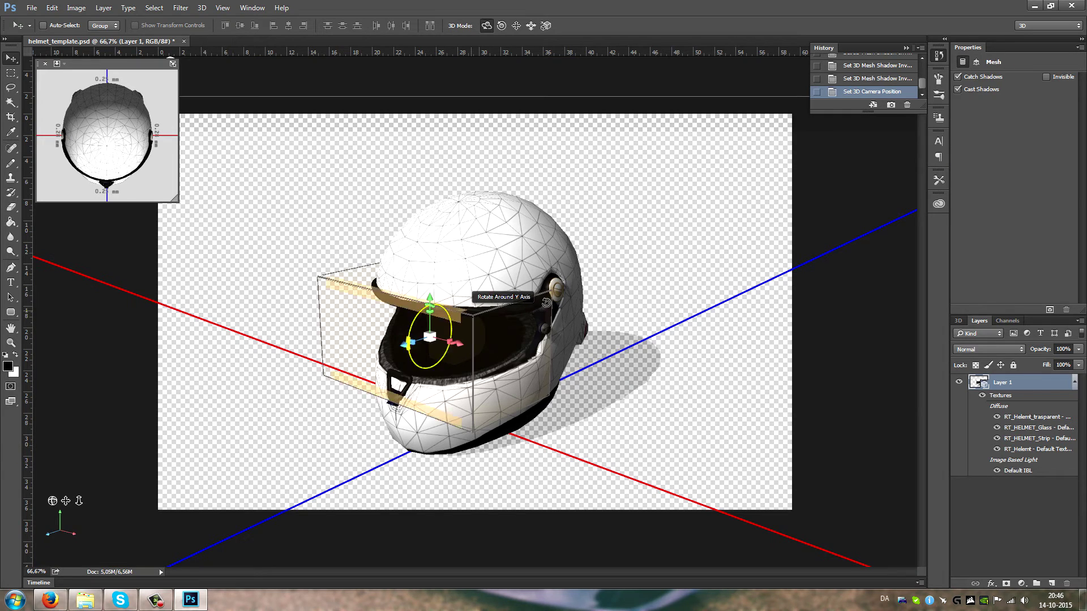
pyautogui.click(680, 315)
pyautogui.moveTo(679, 315); pyautogui.dragTo(684, 371)
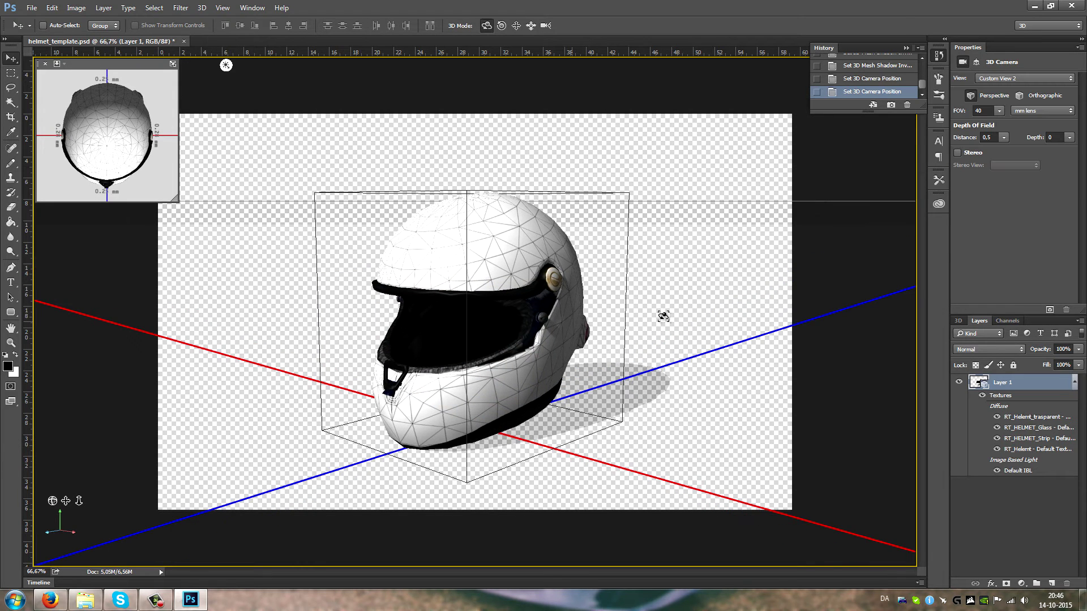
pyautogui.moveTo(511, 169)
pyautogui.mouseDown()
pyautogui.moveTo(512, 244)
pyautogui.moveTo(531, 174)
pyautogui.mouseUp()
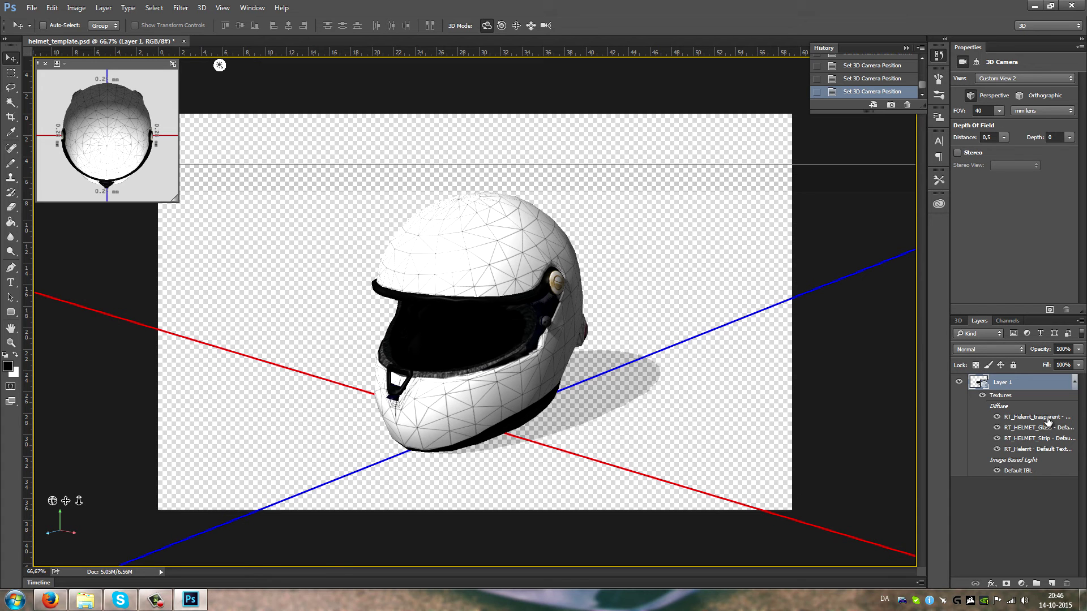
# Step: Open RT_Helemt - Default Texture.psb from the Layers panel, choosing Leave as is for its profile
pyautogui.doubleClick(1045, 450)
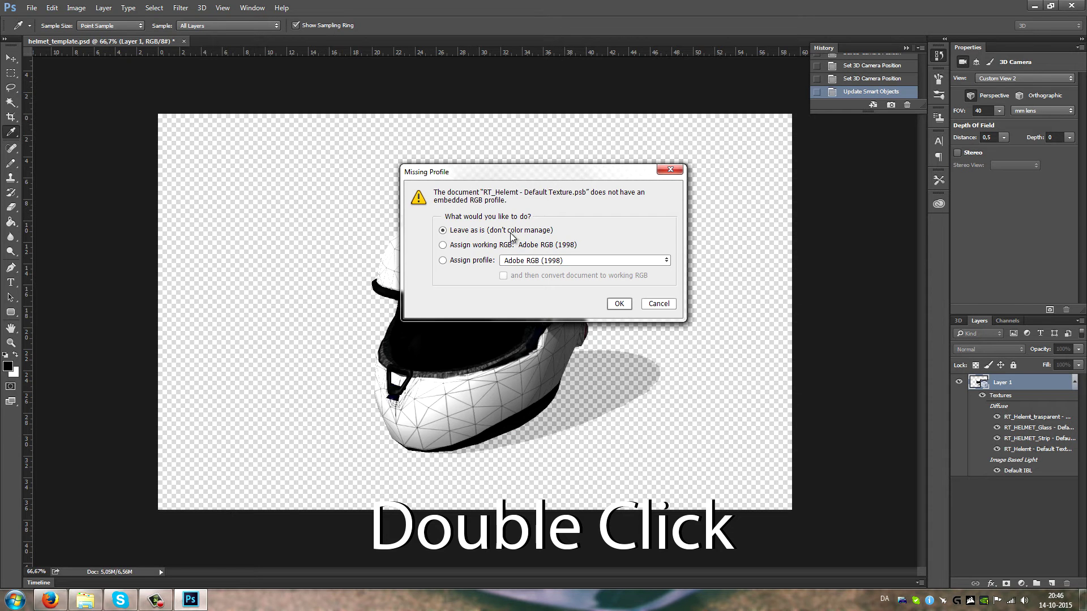
pyautogui.click(619, 304)
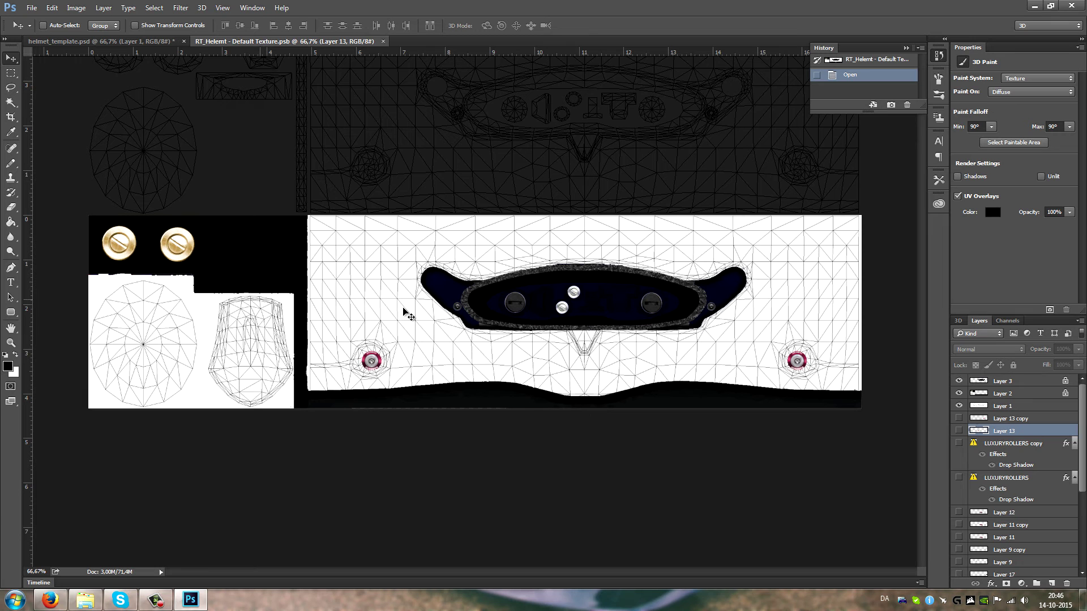
# Step: Tile helmet_template.psd and the RT_Helemt texture with Window > Arrange > 2-up Vertical, re-docking and retiling
pyautogui.click(252, 8)
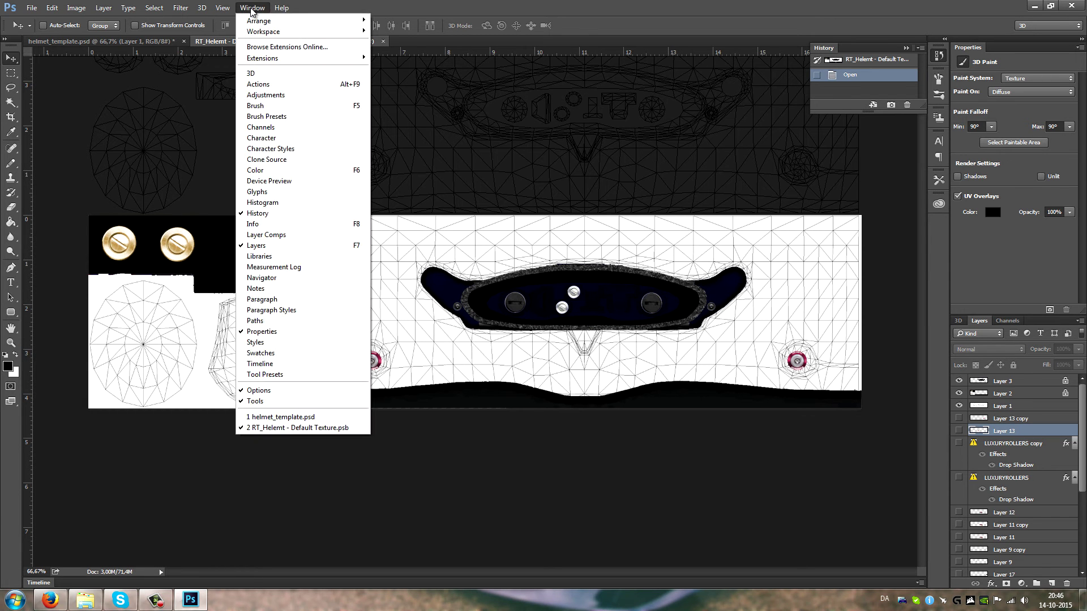
pyautogui.moveTo(230, 12)
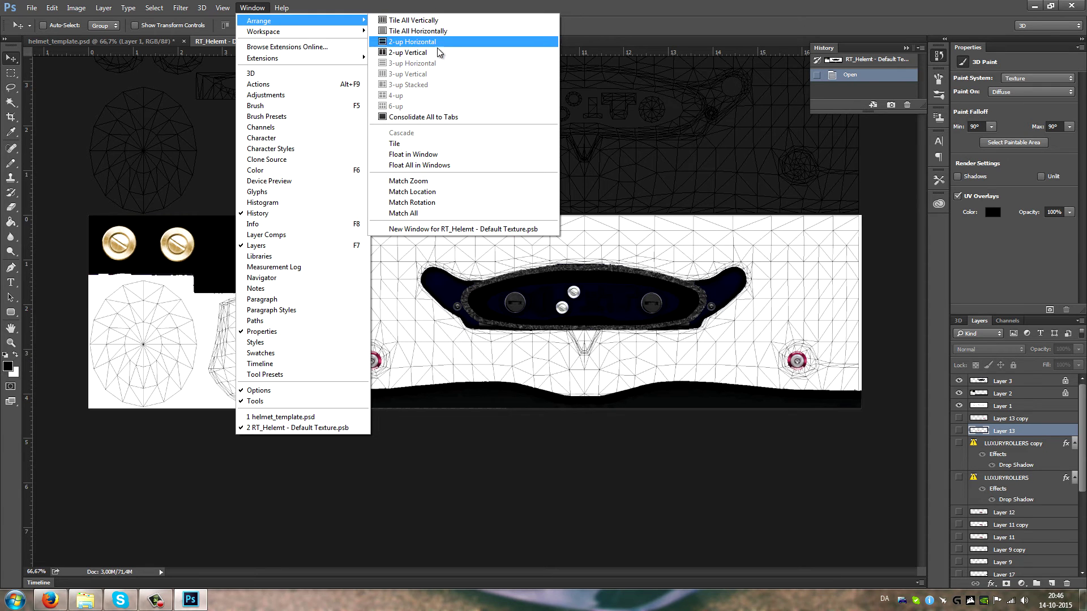
pyautogui.click(409, 52)
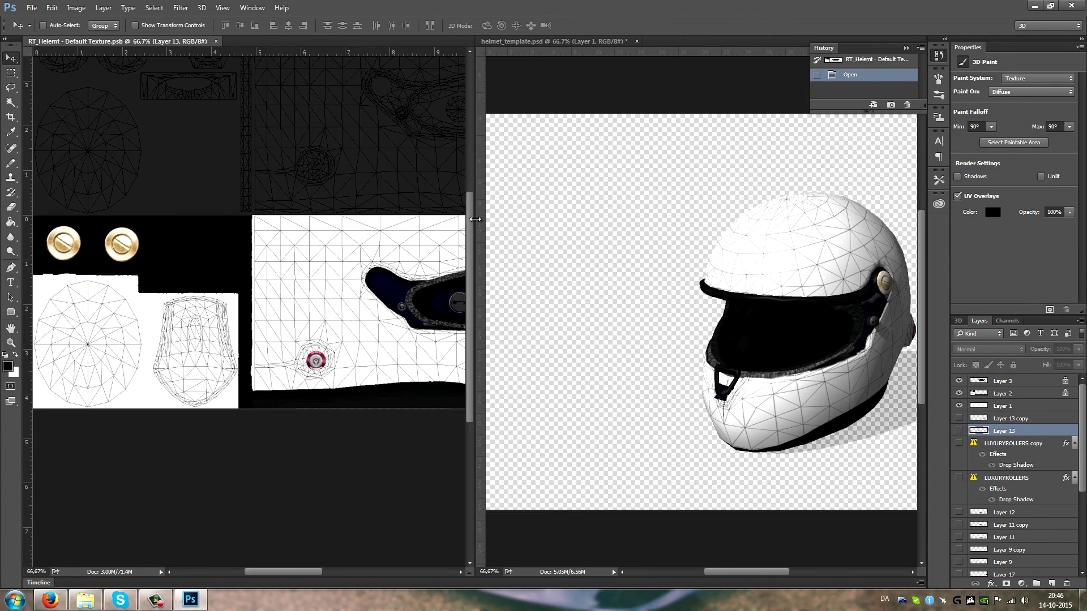
pyautogui.moveTo(474, 219); pyautogui.dragTo(621, 212)
pyautogui.click(773, 282)
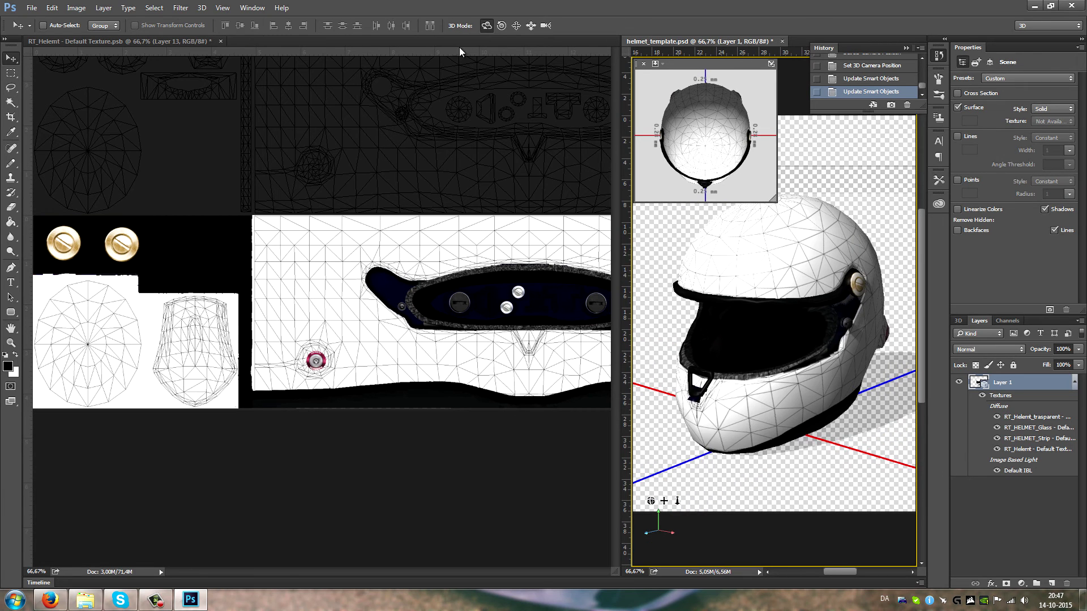
pyautogui.moveTo(693, 52); pyautogui.dragTo(317, 58)
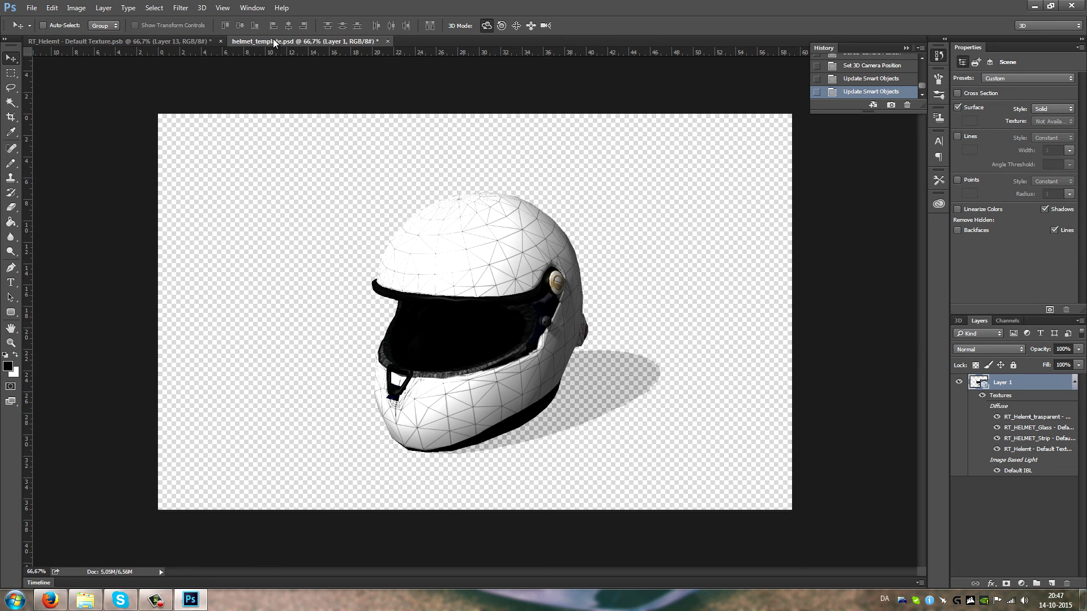
pyautogui.click(252, 8)
pyautogui.moveTo(306, 21)
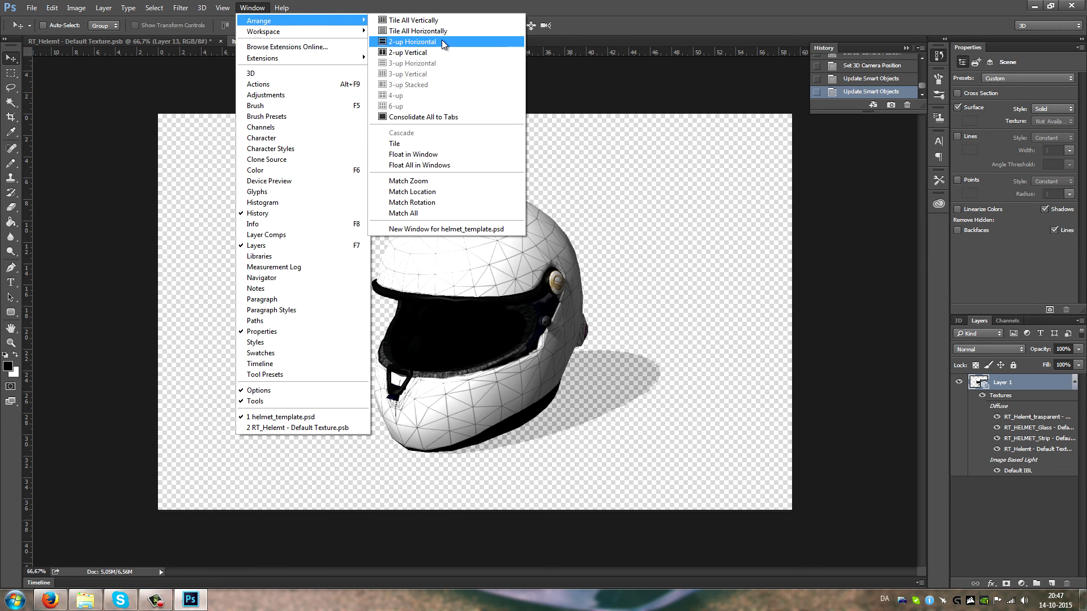
pyautogui.click(425, 53)
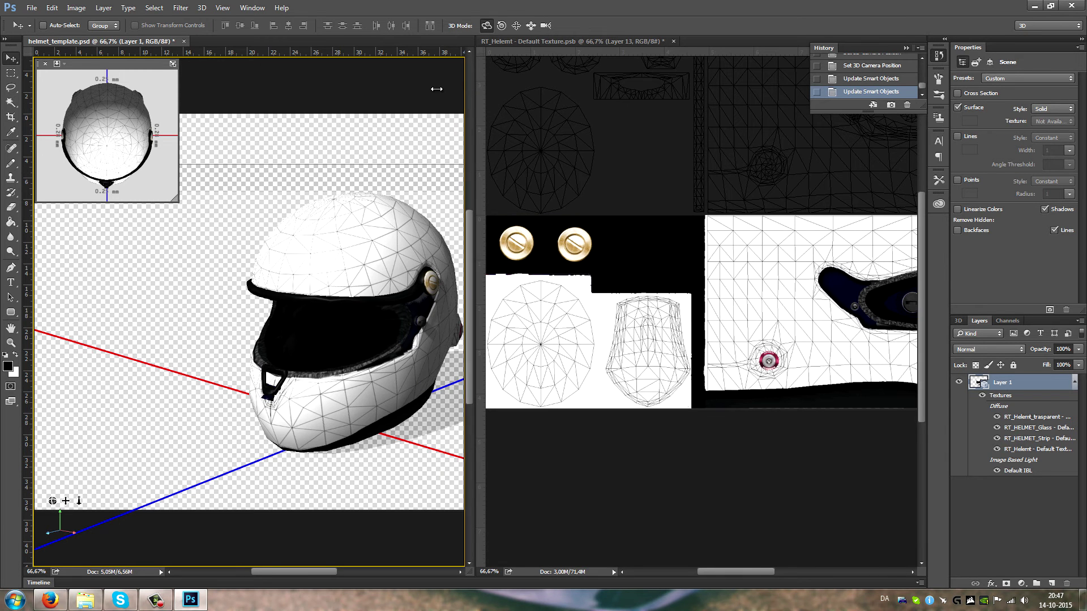
# Step: Widen the texture pane and scroll the helmet back into view in its 3D pane
pyautogui.moveTo(475, 91); pyautogui.dragTo(278, 93)
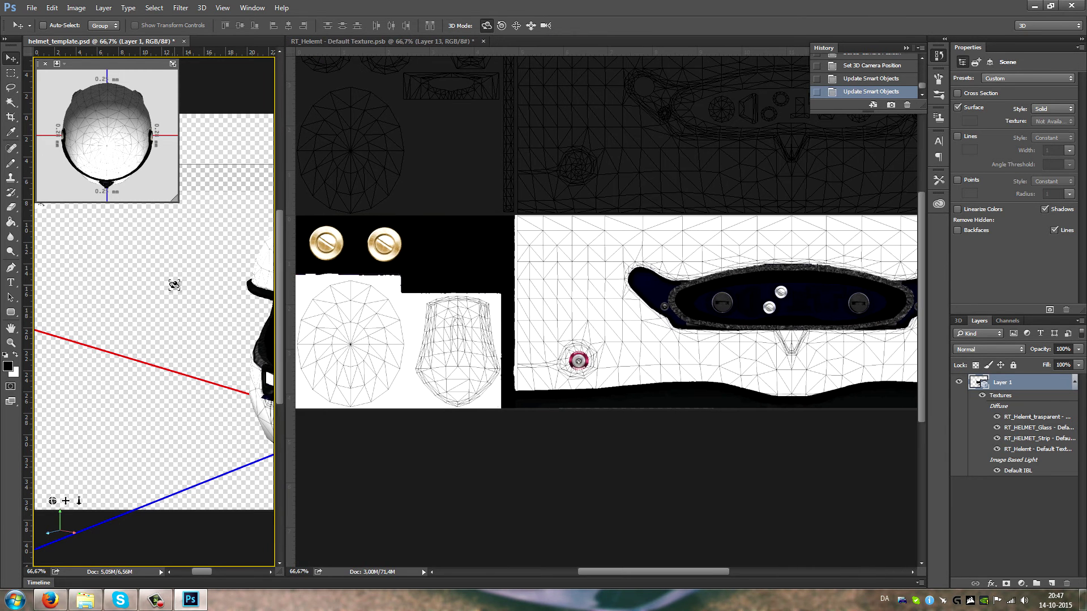
pyautogui.click(173, 285)
pyautogui.hscroll(10, 184, 285)
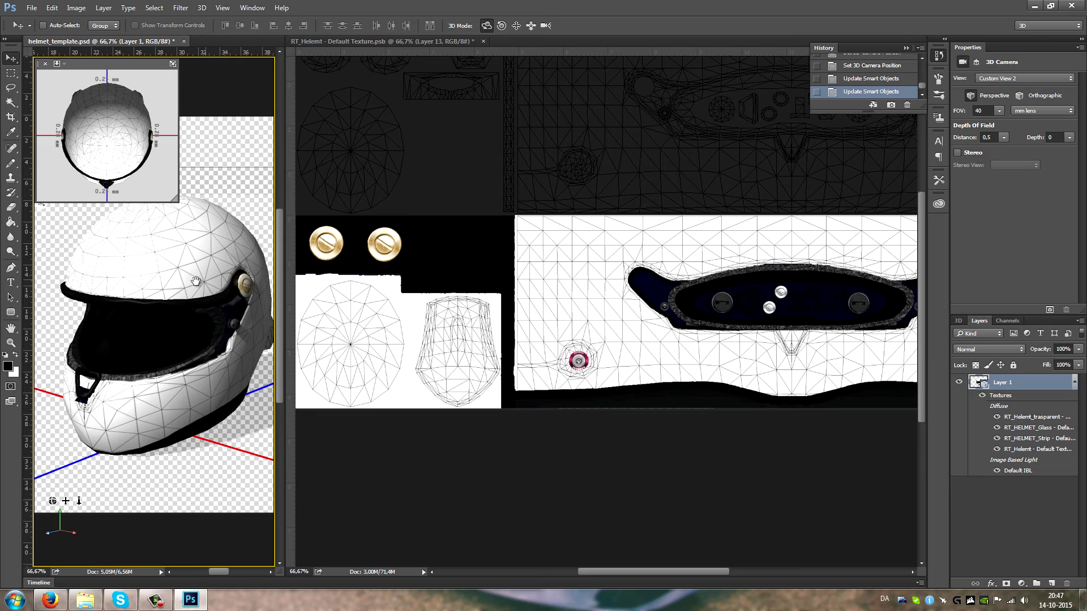
pyautogui.click(10, 164)
# Step: Switch to the Brush Tool with a 30 px tip, test a stroke, and dismiss the hidden-layer error
pyautogui.click(52, 162)
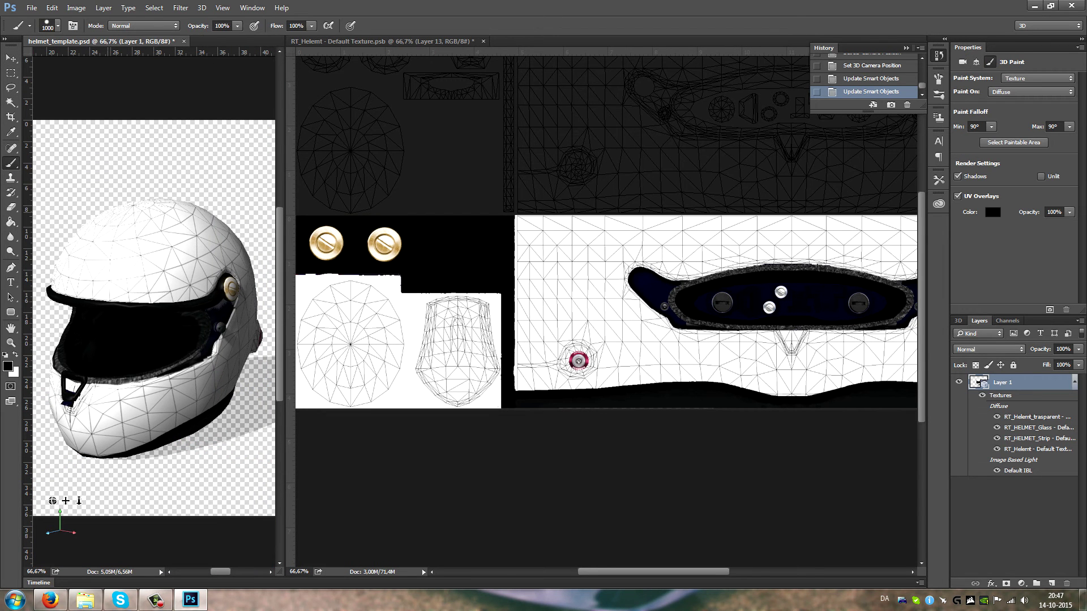
pyautogui.rightClick(198, 257)
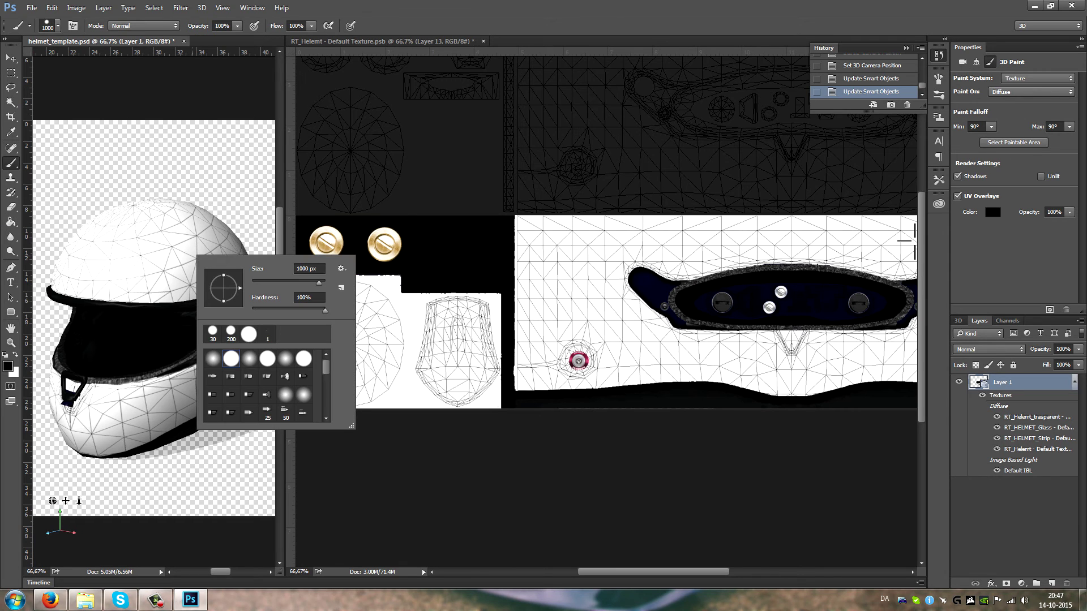
pyautogui.doubleClick(214, 338)
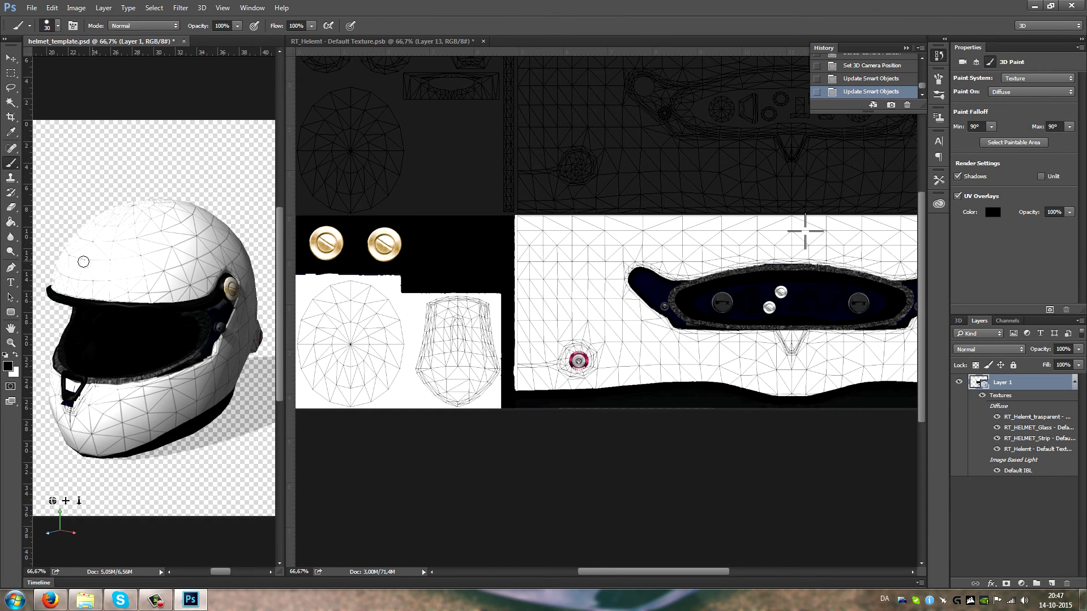
pyautogui.click(761, 239)
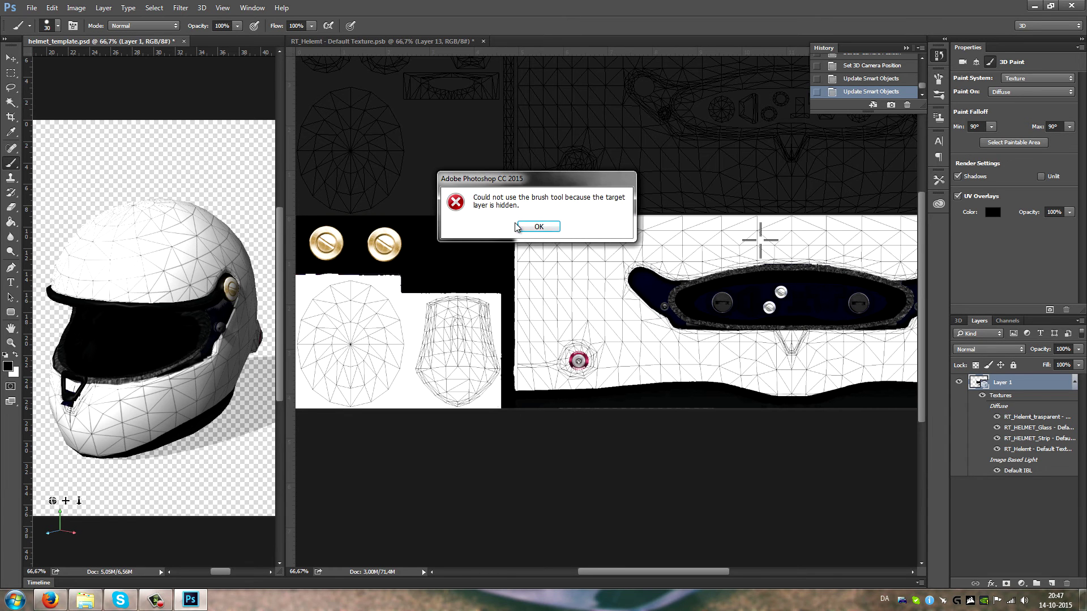
pyautogui.click(537, 227)
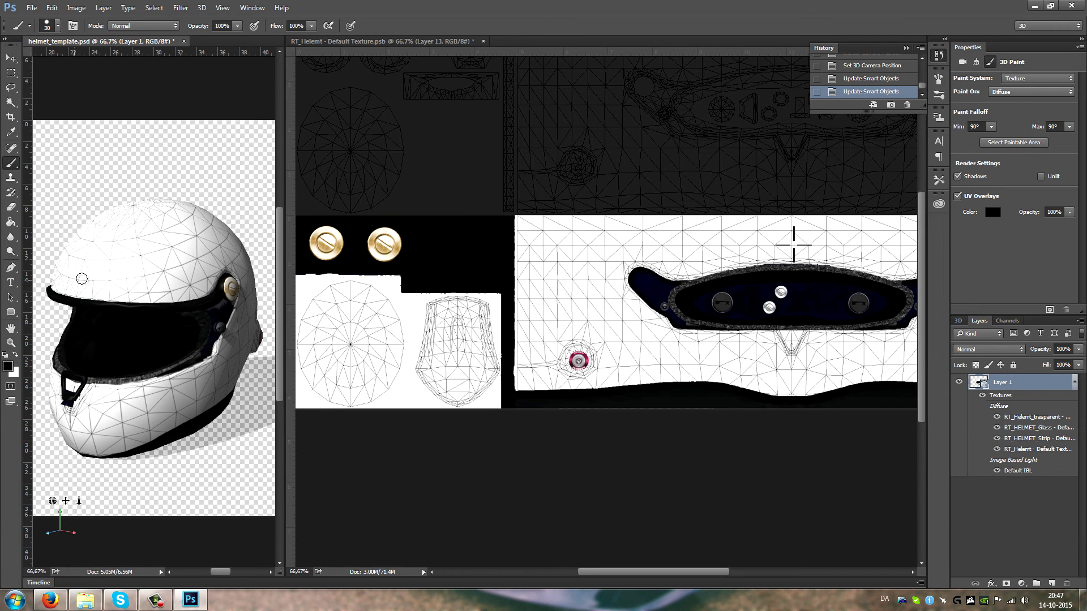
# Step: Add a new Layer 18 to the helmet texture and move it above Layer 13 copy
pyautogui.click(680, 249)
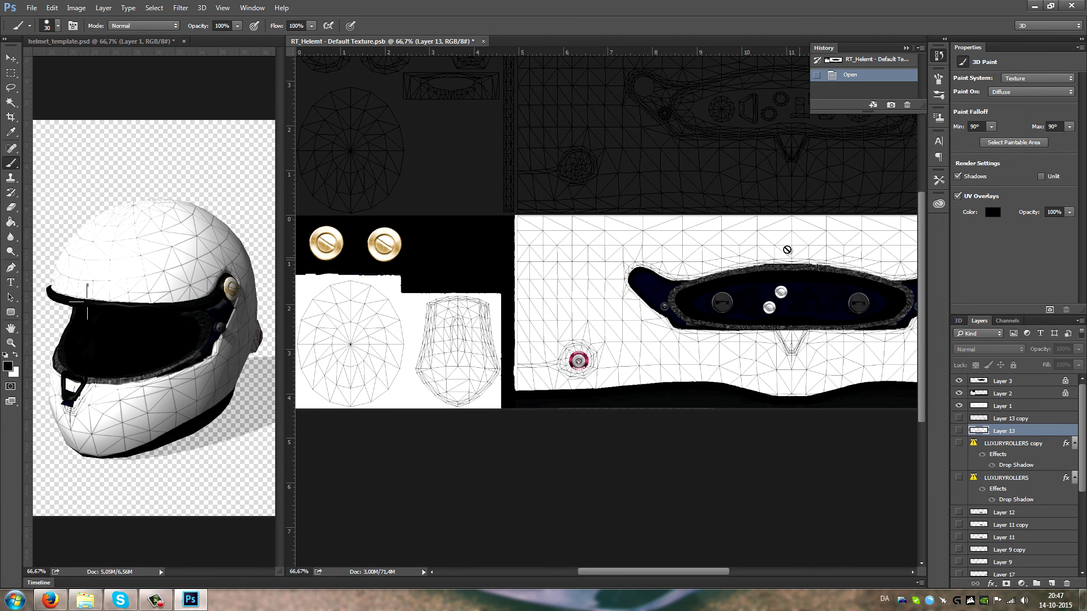
pyautogui.click(1050, 583)
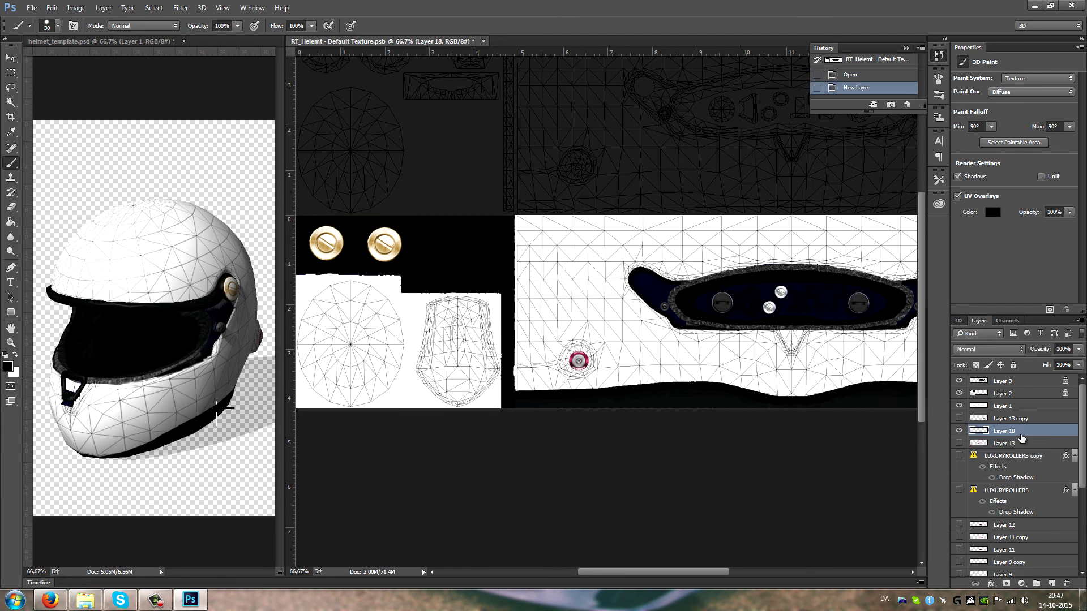
pyautogui.moveTo(1025, 432); pyautogui.dragTo(1029, 420)
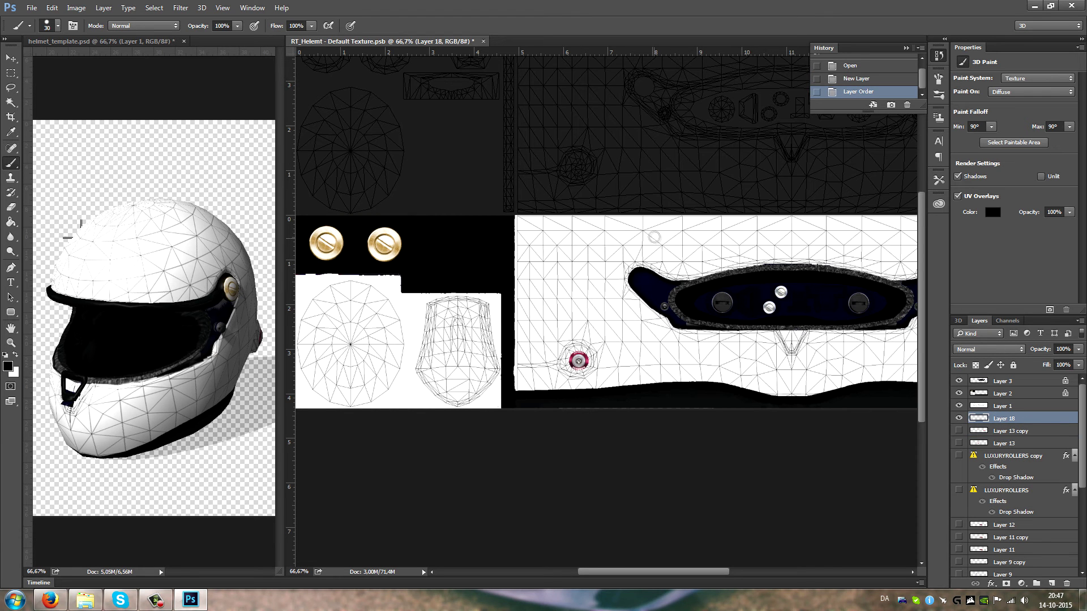
# Step: Paint trial black brush strokes around the visor opening, then undo them
pyautogui.moveTo(653, 235)
pyautogui.mouseDown()
pyautogui.moveTo(678, 265)
pyautogui.moveTo(722, 264)
pyautogui.moveTo(772, 227)
pyautogui.moveTo(813, 228)
pyautogui.moveTo(838, 237)
pyautogui.moveTo(844, 255)
pyautogui.moveTo(877, 233)
pyautogui.moveTo(822, 214)
pyautogui.moveTo(767, 264)
pyautogui.mouseUp()
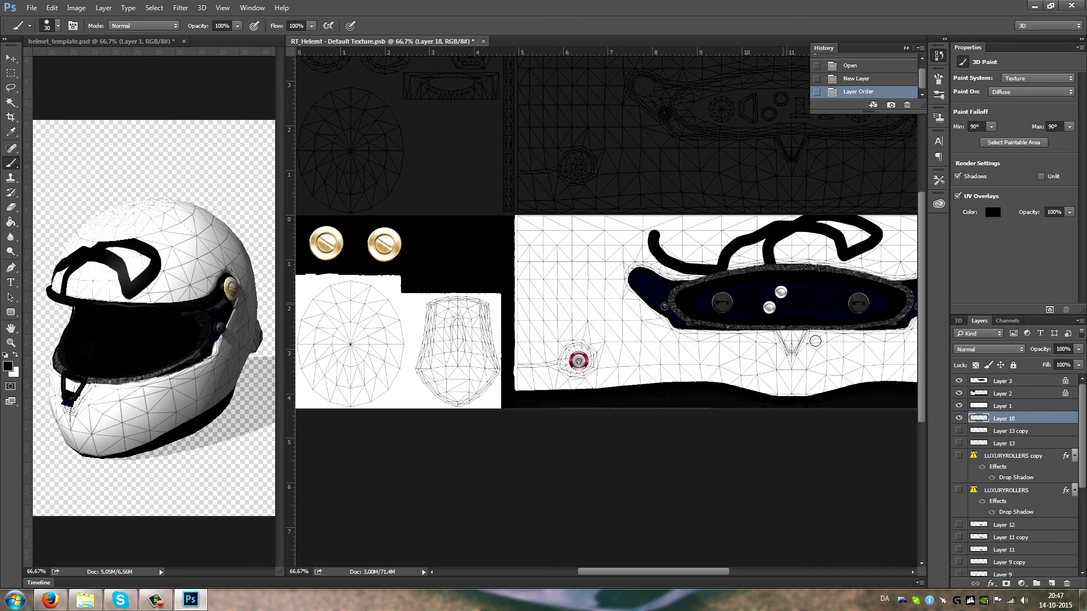
pyautogui.moveTo(815, 341)
pyautogui.mouseDown()
pyautogui.moveTo(817, 368)
pyautogui.moveTo(640, 331)
pyautogui.moveTo(611, 370)
pyautogui.moveTo(555, 314)
pyautogui.mouseUp()
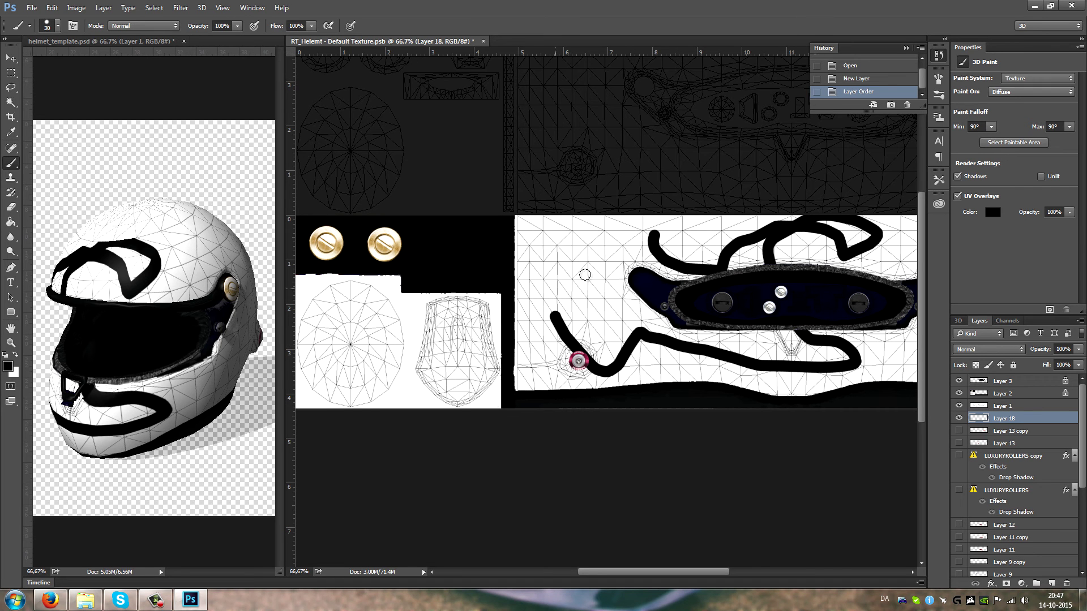
pyautogui.moveTo(584, 275)
pyautogui.mouseDown()
pyautogui.moveTo(628, 298)
pyautogui.moveTo(615, 337)
pyautogui.moveTo(657, 314)
pyautogui.moveTo(593, 235)
pyautogui.moveTo(666, 255)
pyautogui.moveTo(710, 234)
pyautogui.moveTo(805, 257)
pyautogui.moveTo(811, 289)
pyautogui.mouseUp()
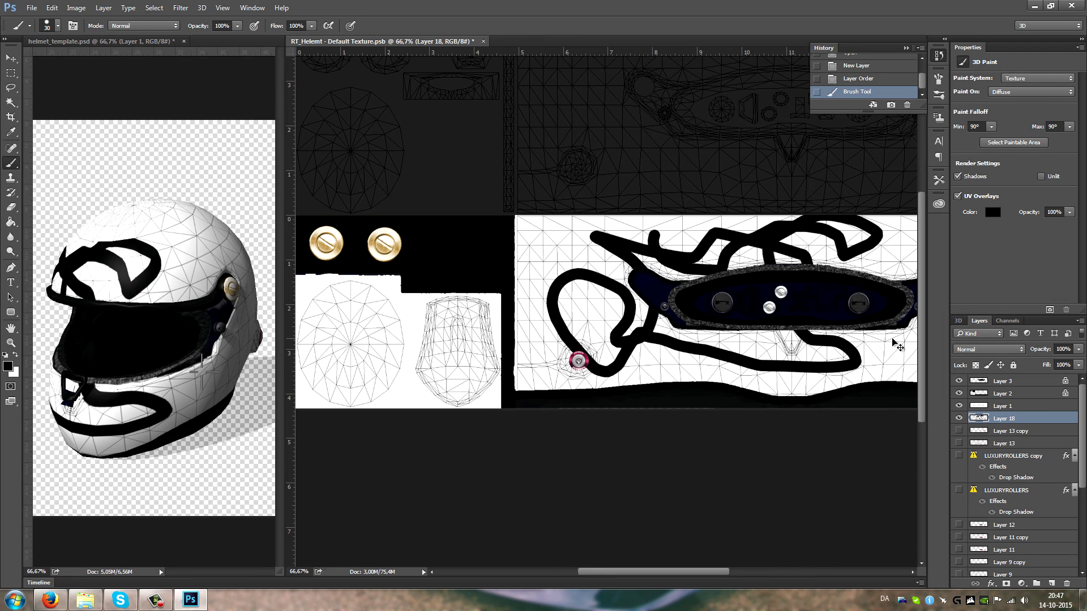
pyautogui.hotkey('ctrl', 'z')
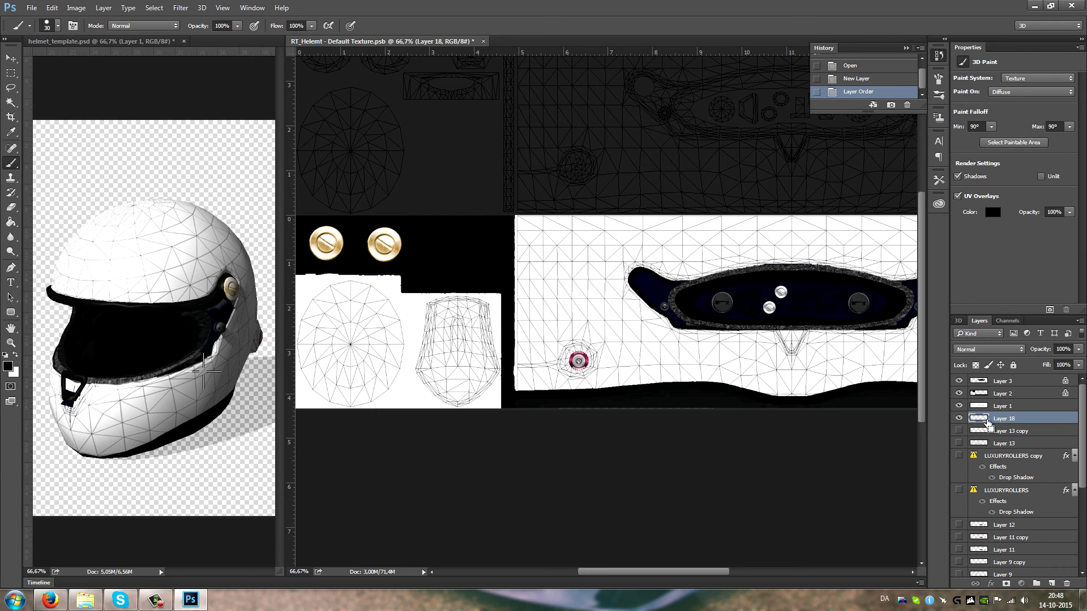
# Step: Select the whole texture canvas, switch to the Essentials workspace and pick red as the foreground colour
pyautogui.hotkey('ctrl', 'a')
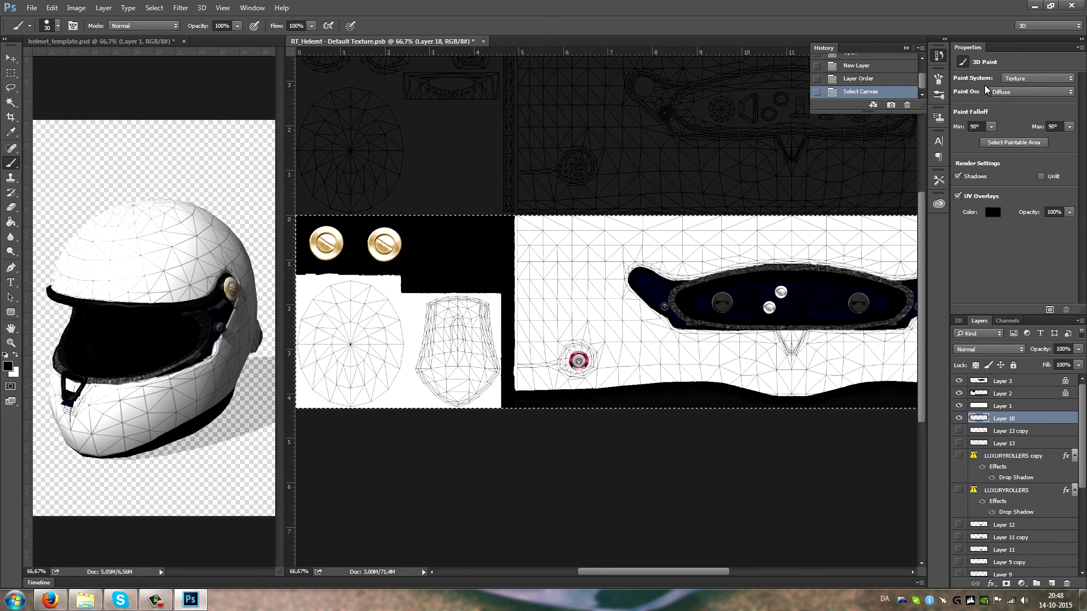
pyautogui.click(1042, 25)
pyautogui.click(1040, 33)
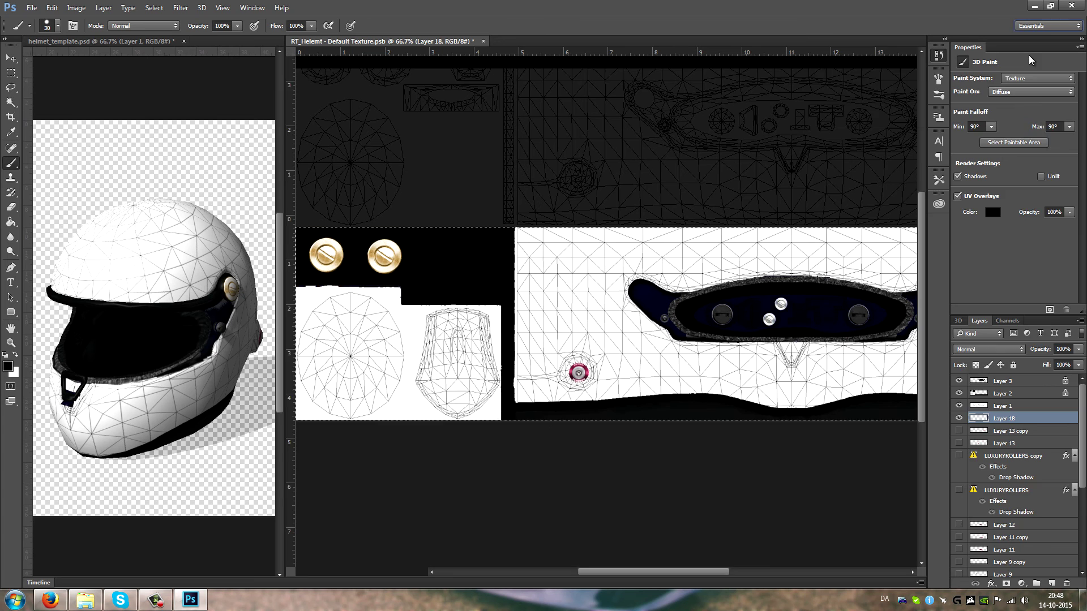
pyautogui.click(1045, 81)
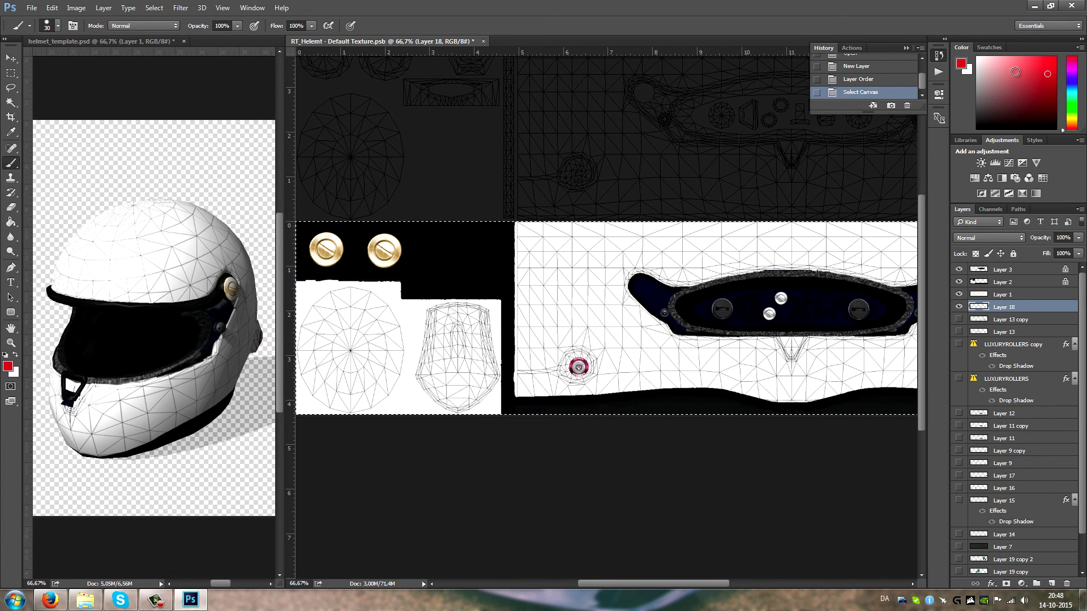
# Step: Fill the selection with the red foreground colour and check the red 3D helmet
pyautogui.click(11, 72)
pyautogui.rightClick(573, 292)
pyautogui.click(598, 455)
pyautogui.click(650, 314)
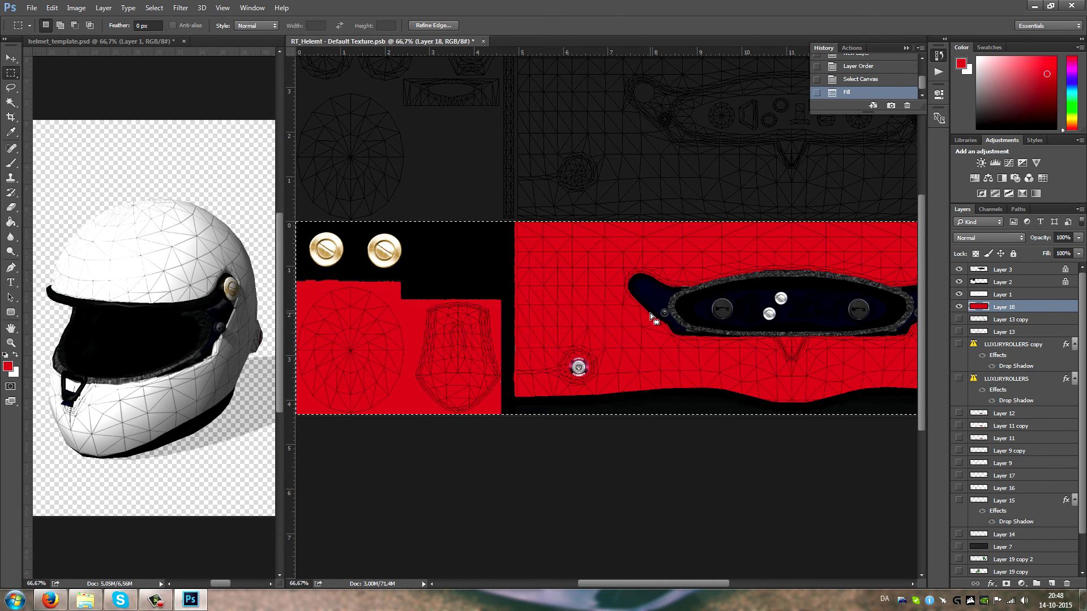
pyautogui.click(147, 128)
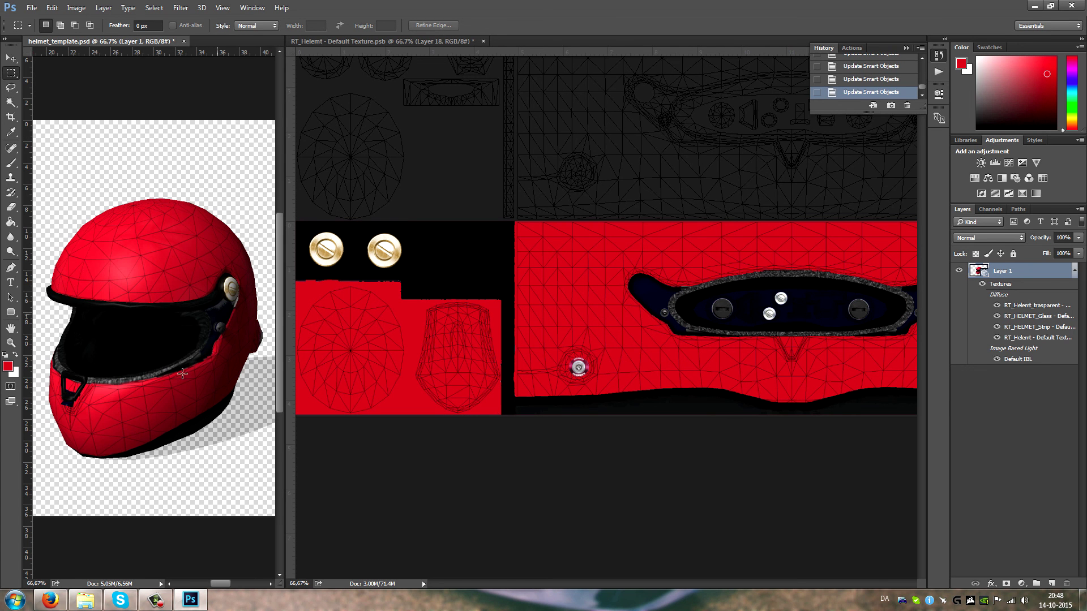
pyautogui.click(381, 55)
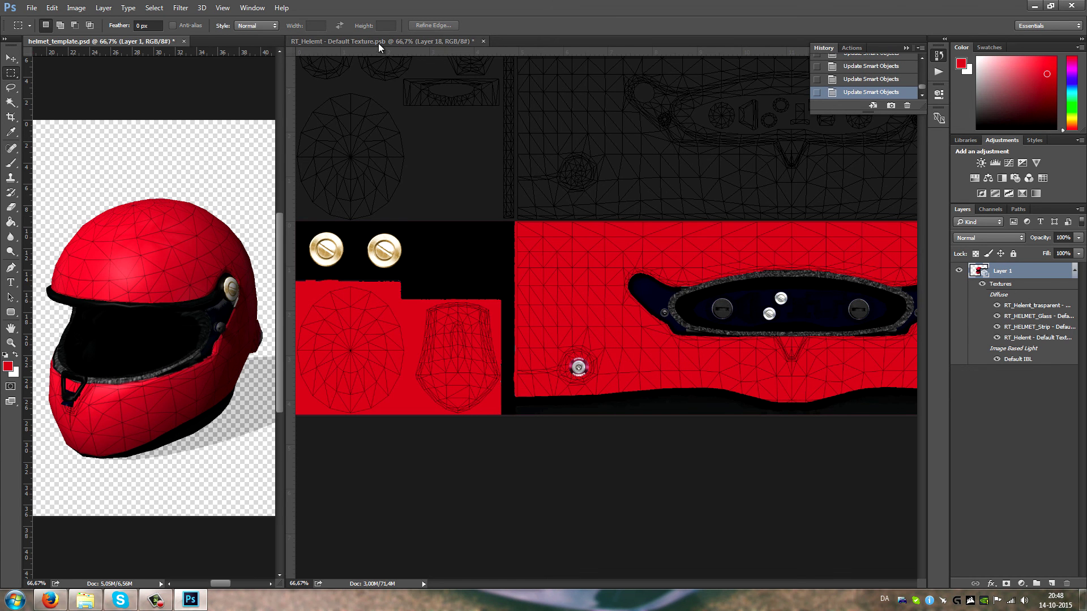
# Step: Hide red Layer 18 and show Layer 13 copies, LUXURYROLLERS logos, Layer 12, the Joker grin and Layer 9 layers
pyautogui.click(959, 320)
pyautogui.click(959, 307)
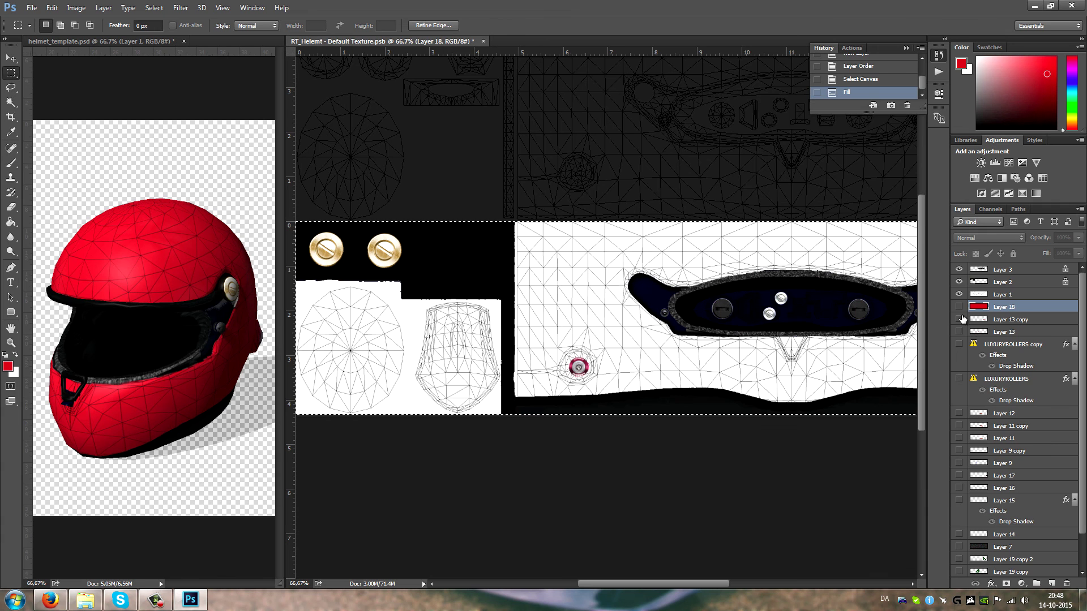
pyautogui.click(959, 332)
pyautogui.click(959, 344)
pyautogui.click(959, 378)
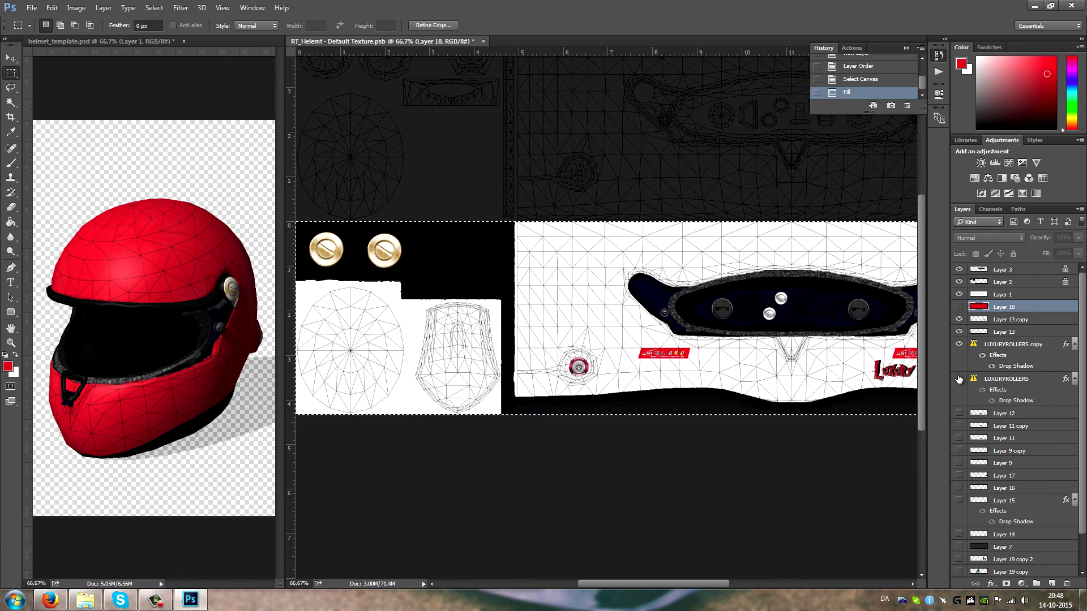
pyautogui.click(959, 413)
pyautogui.click(959, 438)
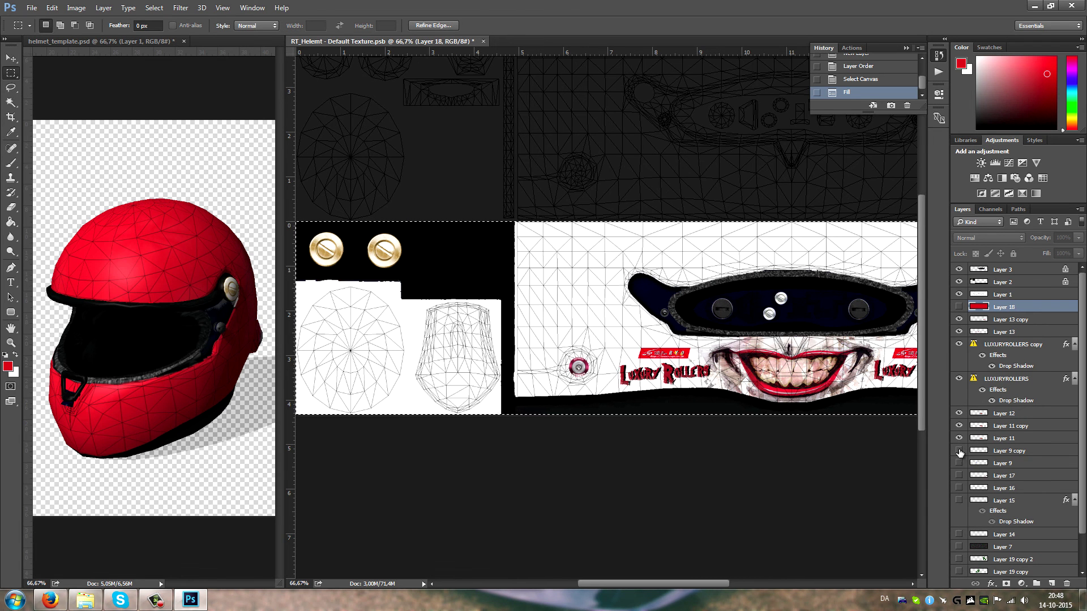
pyautogui.click(959, 451)
pyautogui.click(959, 463)
# Step: Show Layers 17, 16, 14, 7, Sports text, green flames, Layer 19 copy, Levels 1 and purple Layer 6, then check the helmet
pyautogui.click(959, 475)
pyautogui.click(959, 488)
pyautogui.click(959, 500)
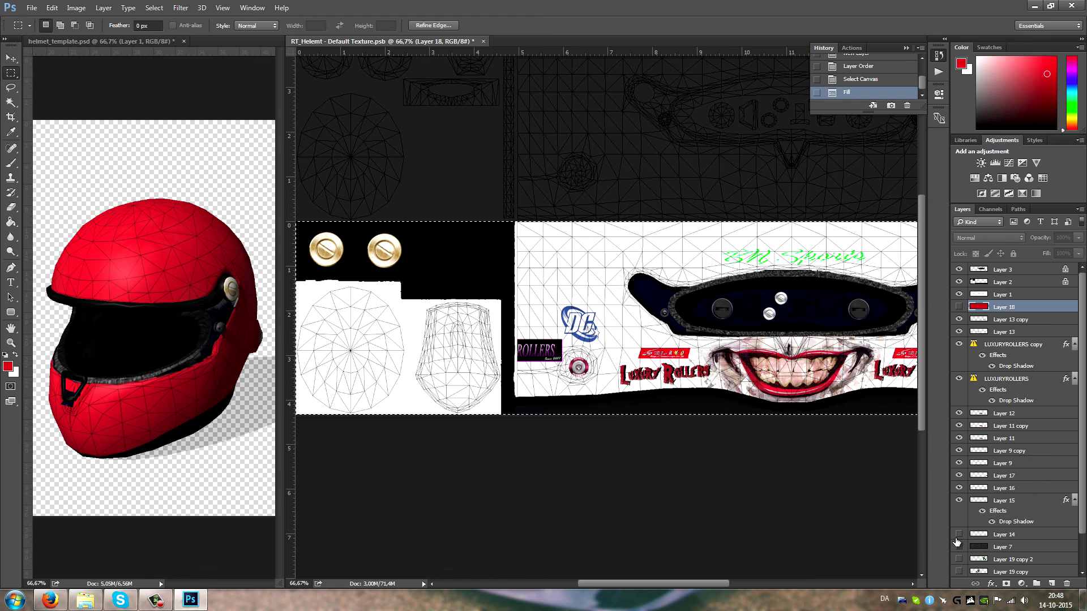
pyautogui.click(959, 535)
pyautogui.click(959, 547)
pyautogui.click(959, 560)
pyautogui.click(959, 572)
pyautogui.scroll(-2, 975, 547)
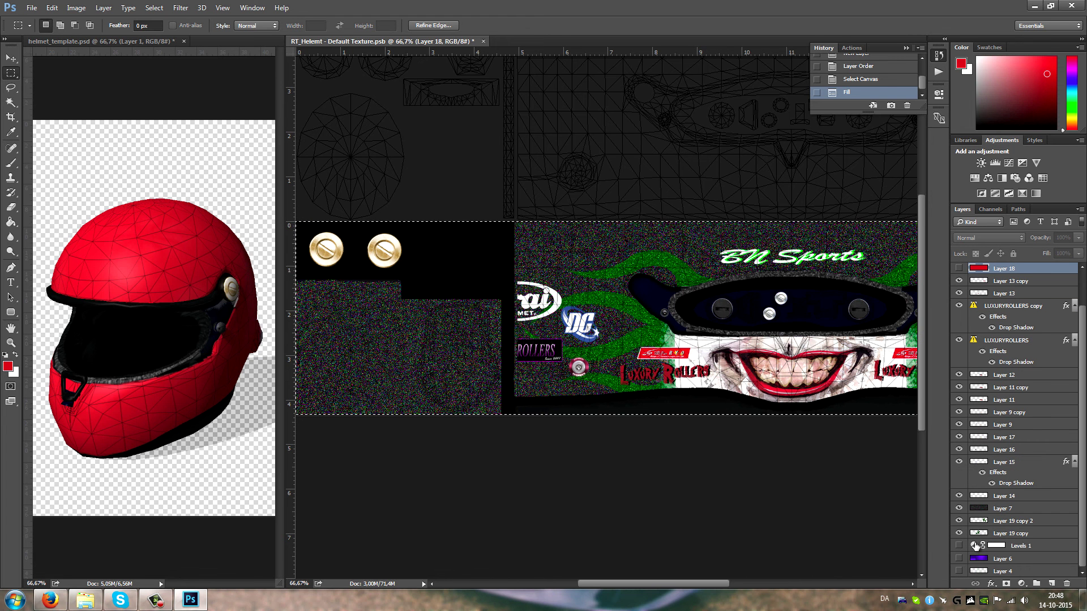
pyautogui.click(959, 546)
pyautogui.click(959, 560)
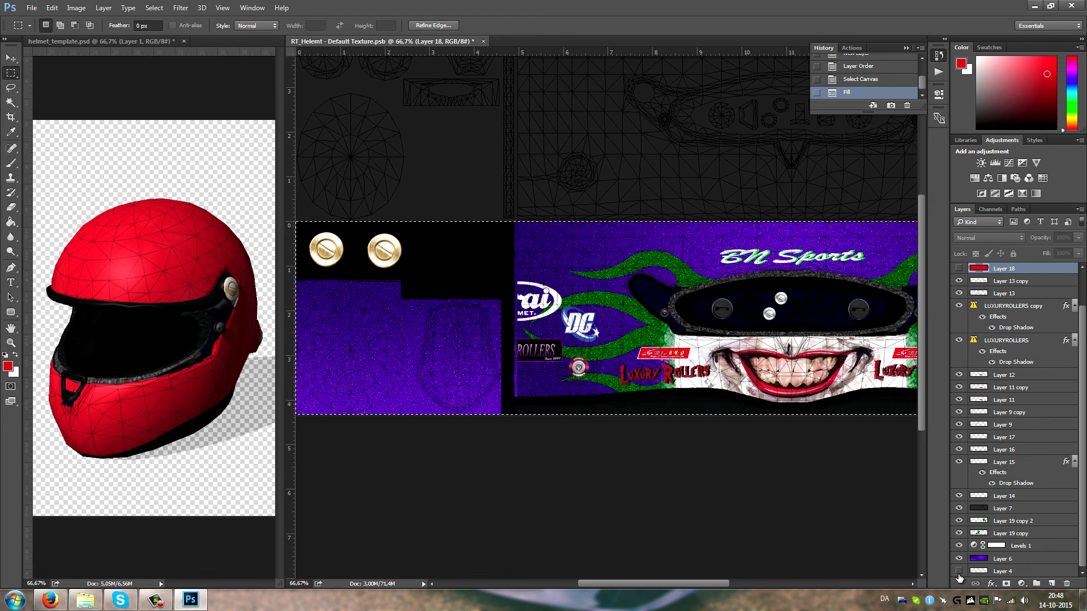
pyautogui.click(183, 162)
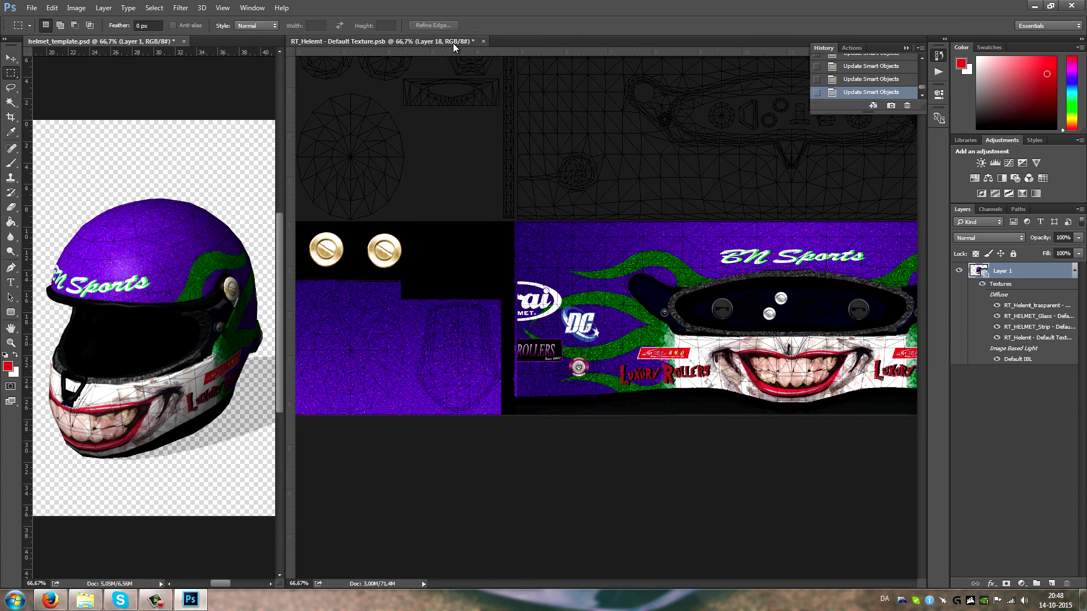
pyautogui.click(382, 41)
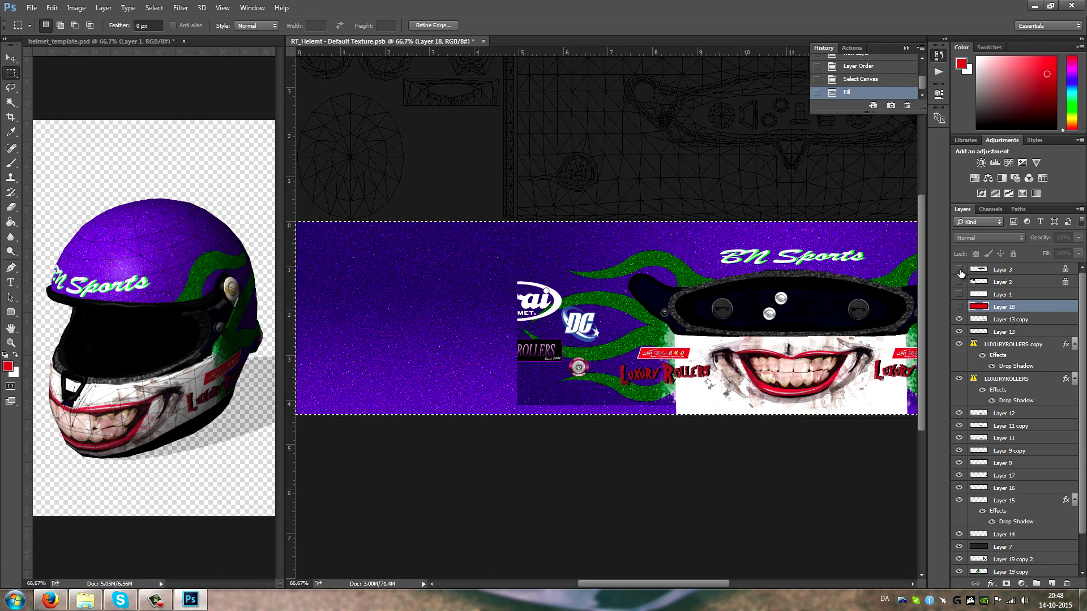
# Step: Deselect the canvas, hide the white mesh on Layer 1 and return to the 3D helmet document
pyautogui.click(959, 282)
pyautogui.moveTo(959, 284); pyautogui.dragTo(959, 295)
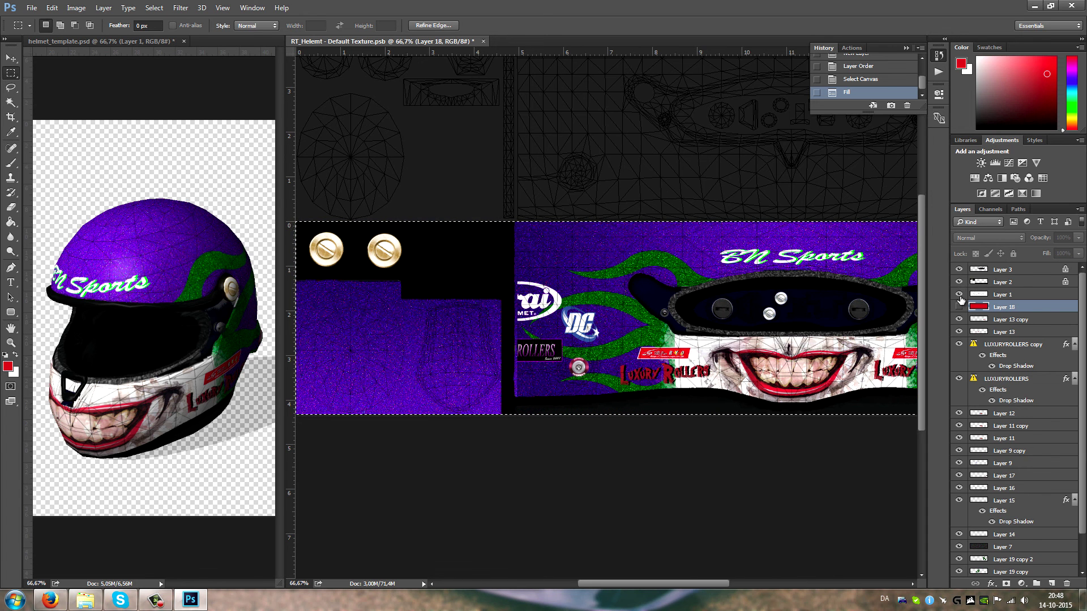
pyautogui.hotkey('ctrl', 'd')
pyautogui.click(959, 294)
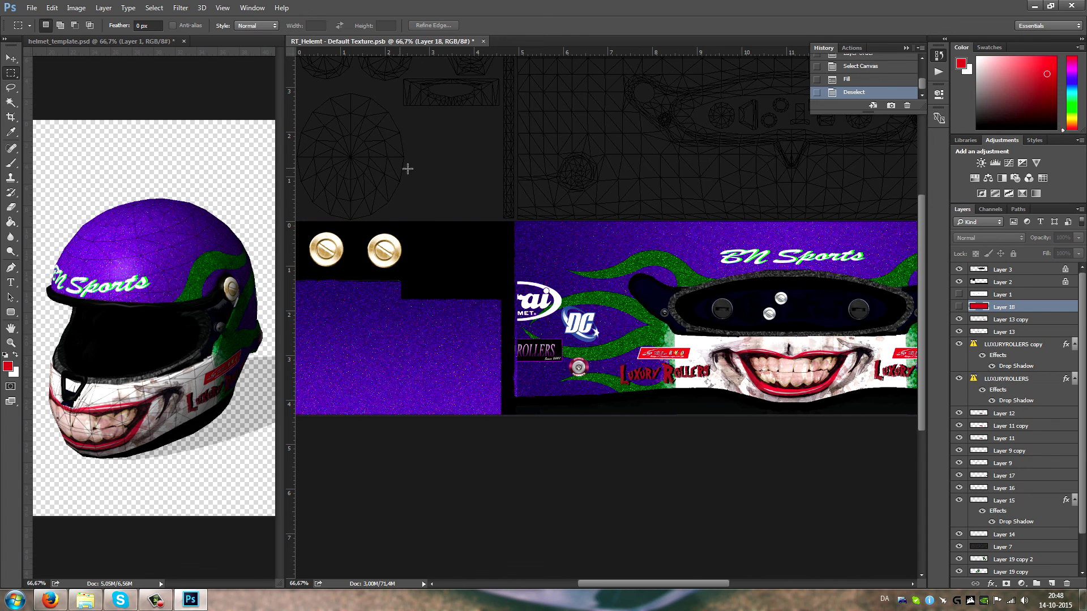
pyautogui.click(94, 159)
pyautogui.press('v')
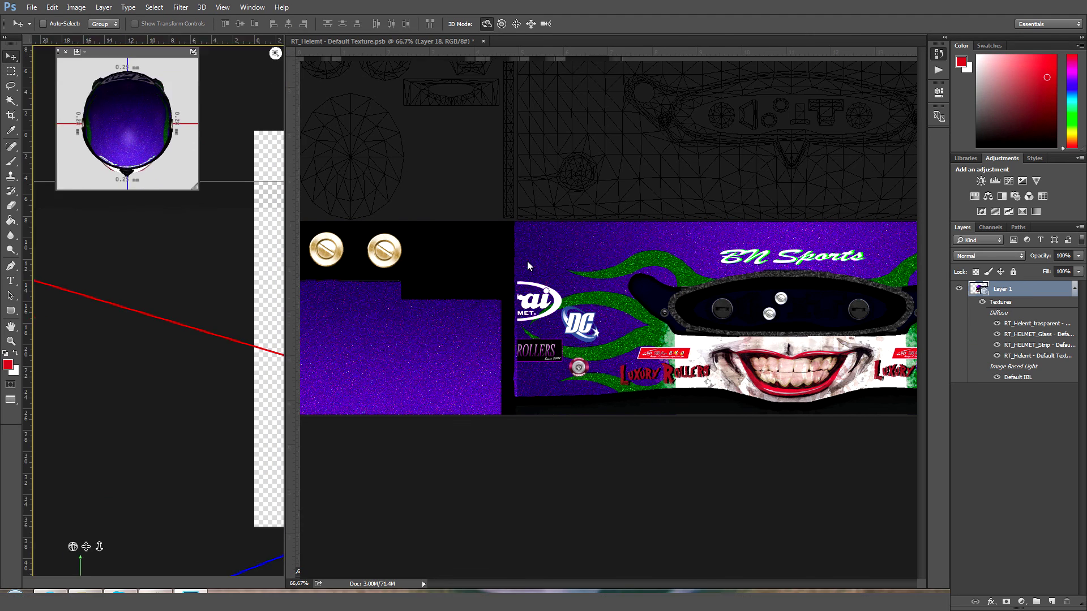
# Step: Show the helmet full screen and orbit it to a front-left view showing BN Sports and the Joker grin
pyautogui.press('f')
pyautogui.moveTo(528, 260); pyautogui.dragTo(624, 284)
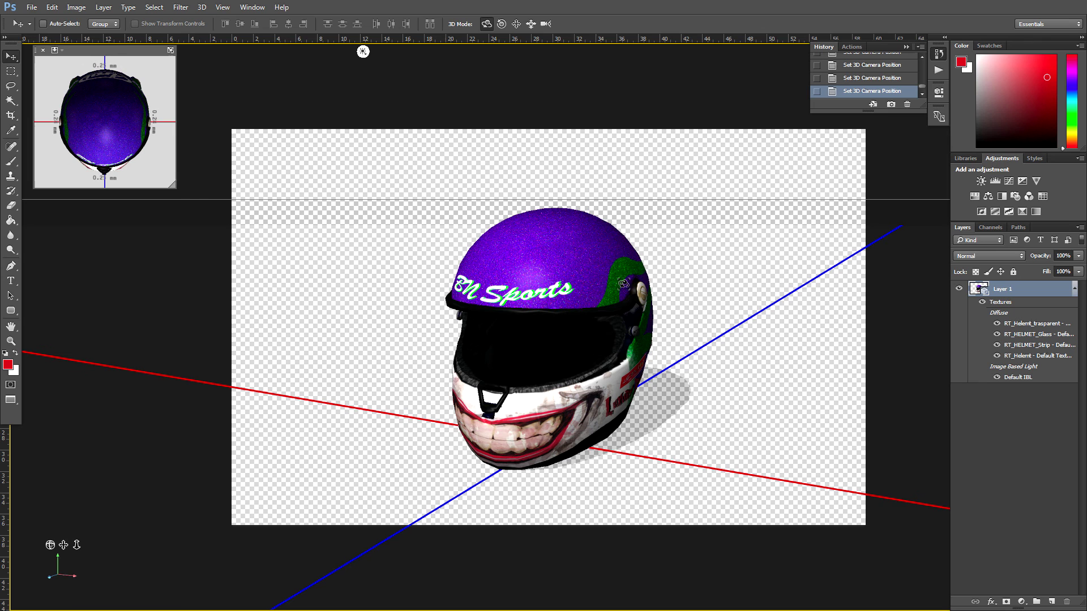